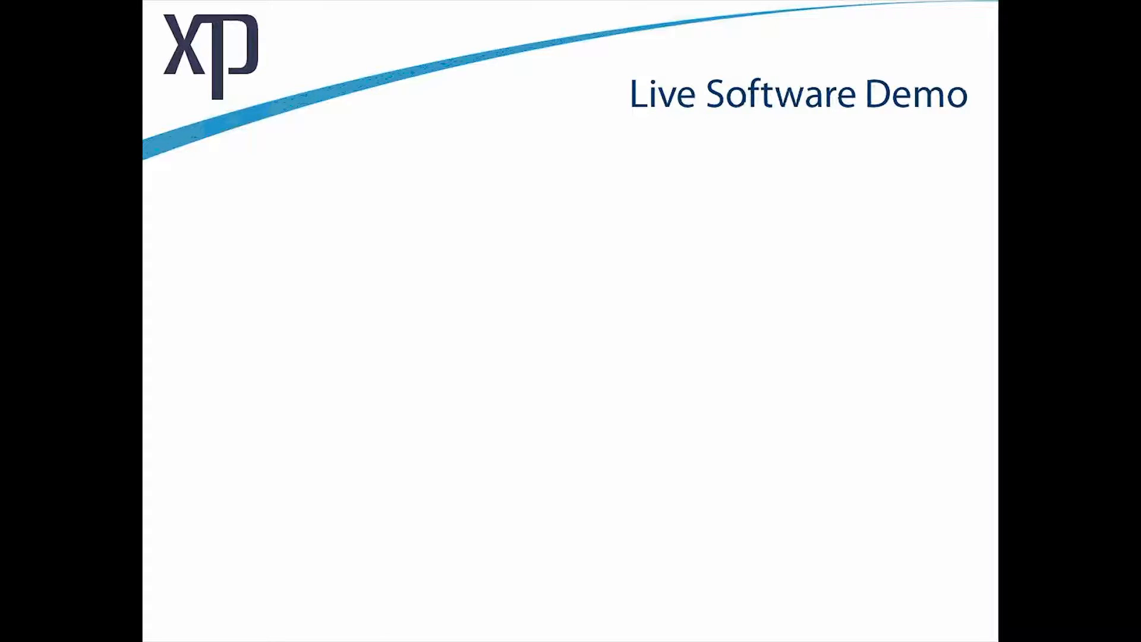
# Step: Switch from the slide show to xpswmm showing the 1D/2D interface network around the creek
pyautogui.hotkey('alt', 'Tab')
pyautogui.hotkey('alt', 'Tab')
pyautogui.hotkey('alt', 'Tab')
pyautogui.hotkey('alt', 'Tab')
pyautogui.hotkey('alt', 'Tab')
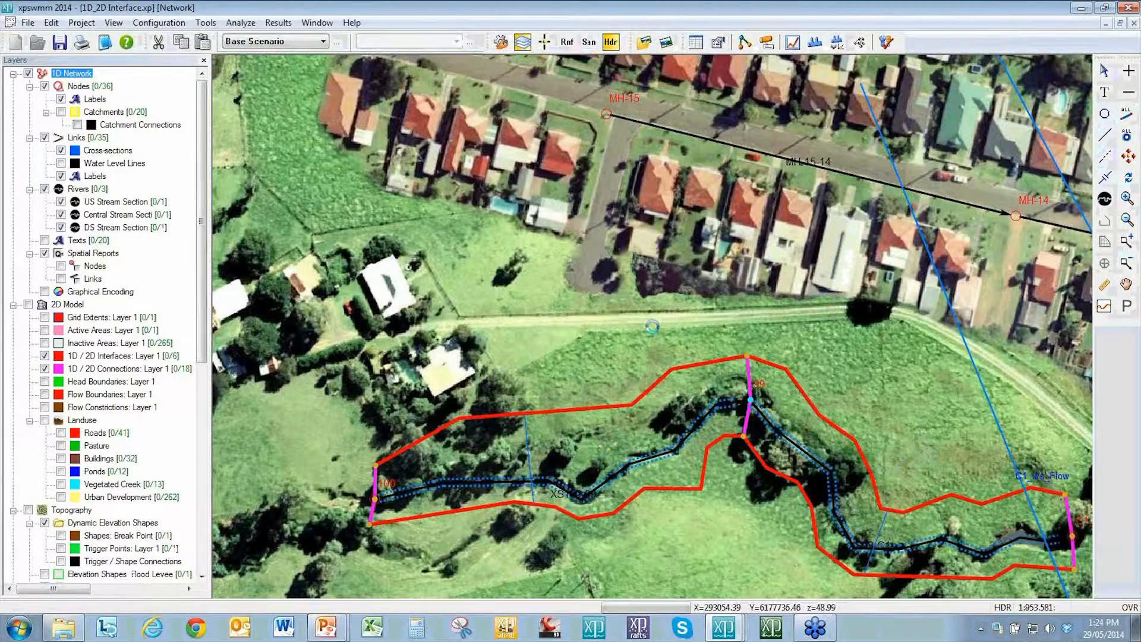
pyautogui.scroll(-1, 651, 332)
pyautogui.moveTo(397, 293); pyautogui.dragTo(474, 299)
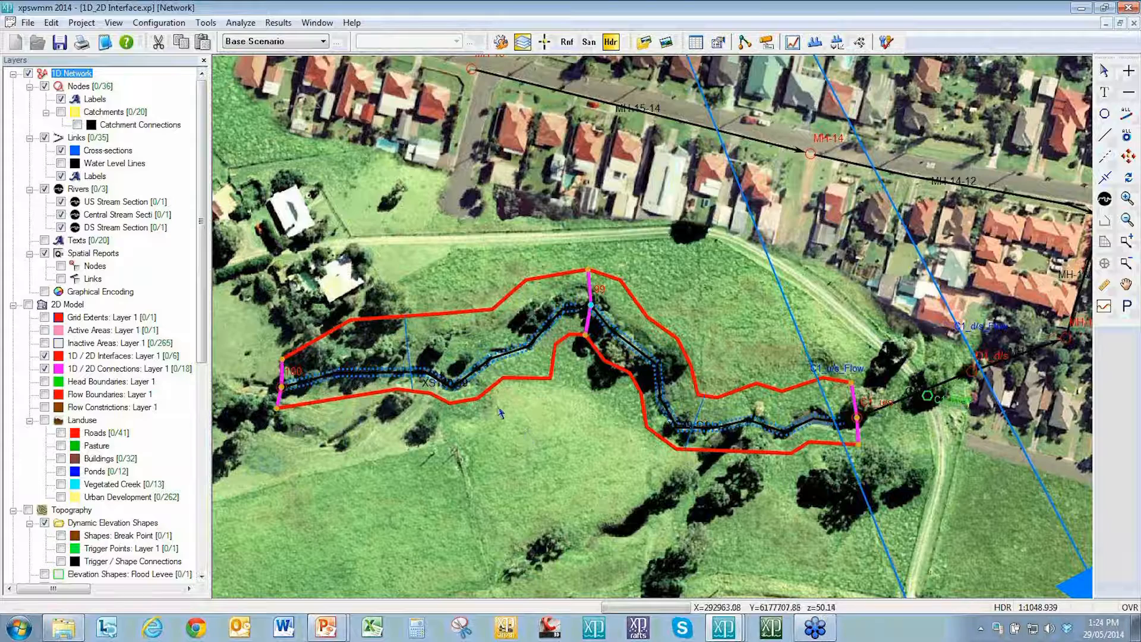
# Step: Open the 2D Job Control settings and review the Levels page's 2D cell check options without changing them
pyautogui.rightClick(53, 303)
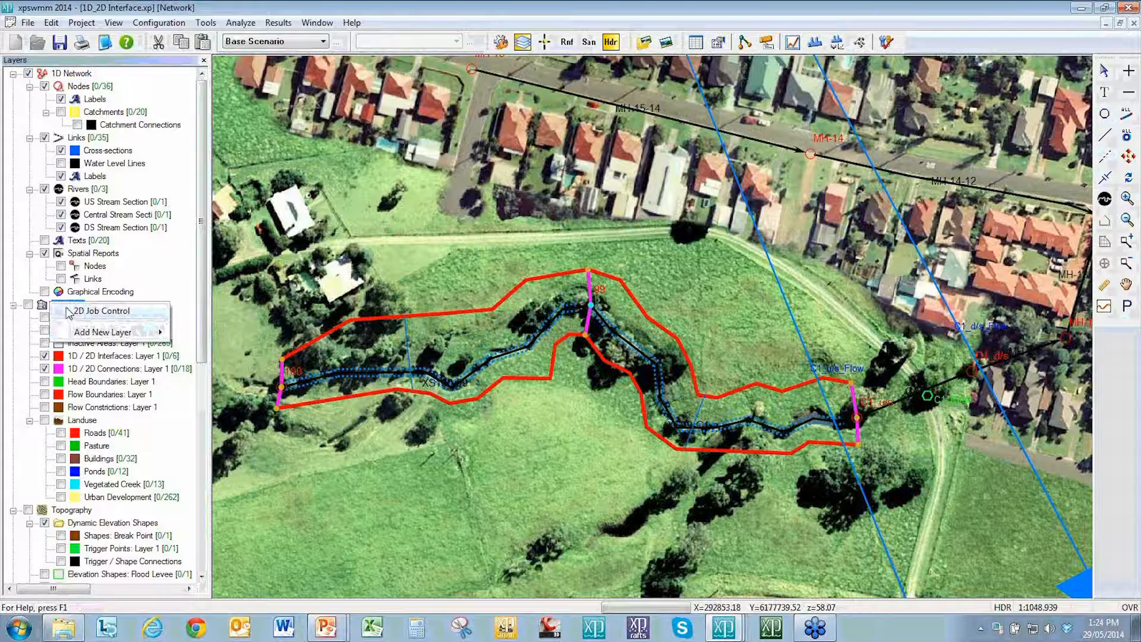
pyautogui.click(101, 310)
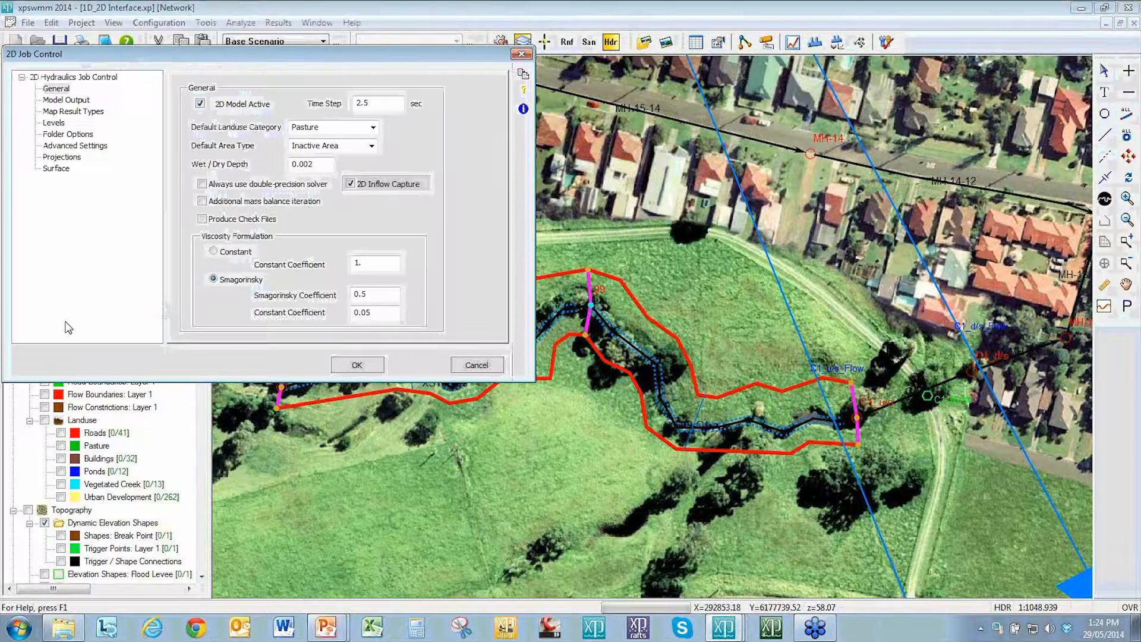
pyautogui.click(57, 123)
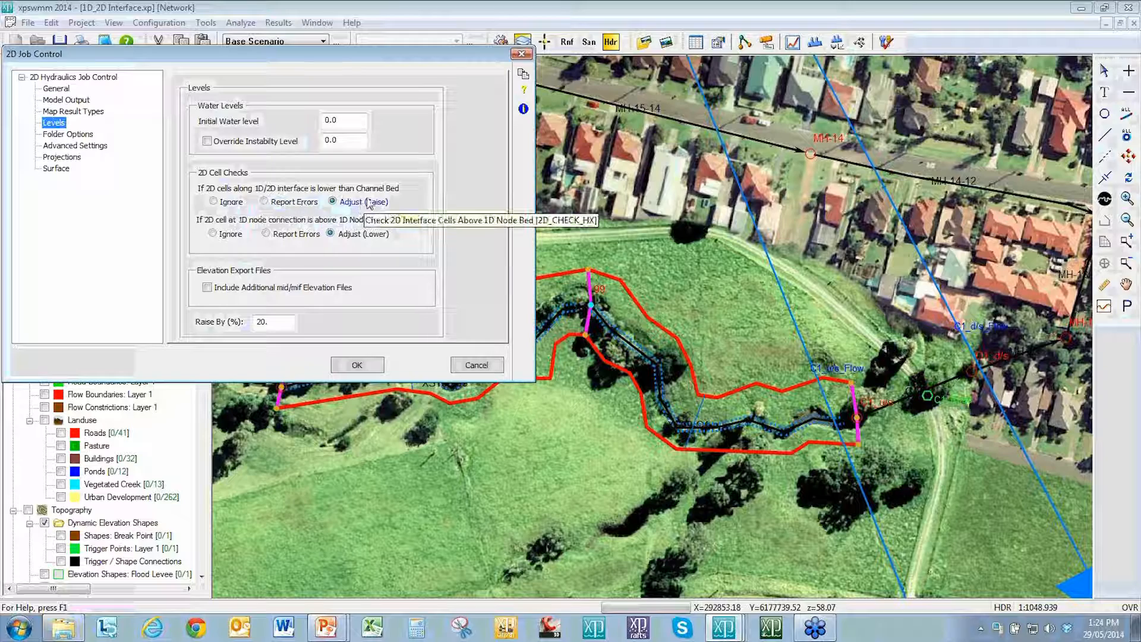
pyautogui.click(477, 365)
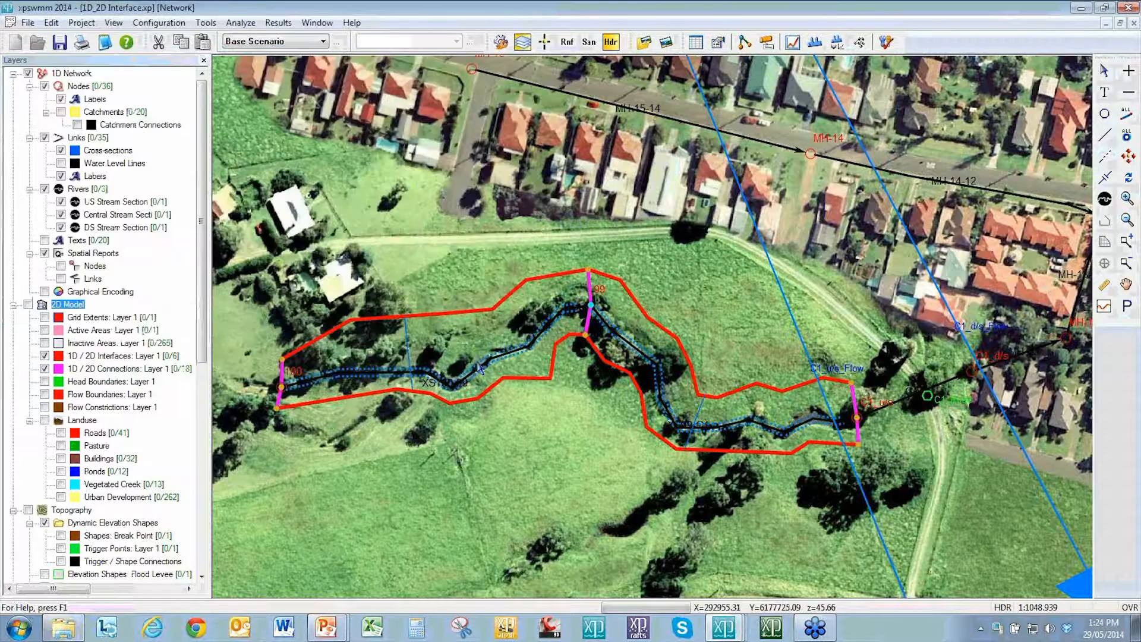
# Step: Display the 1D-2D profile of the upstream 1D/2D interface line and inspect its grid, bank and bed elevations
pyautogui.click(483, 309)
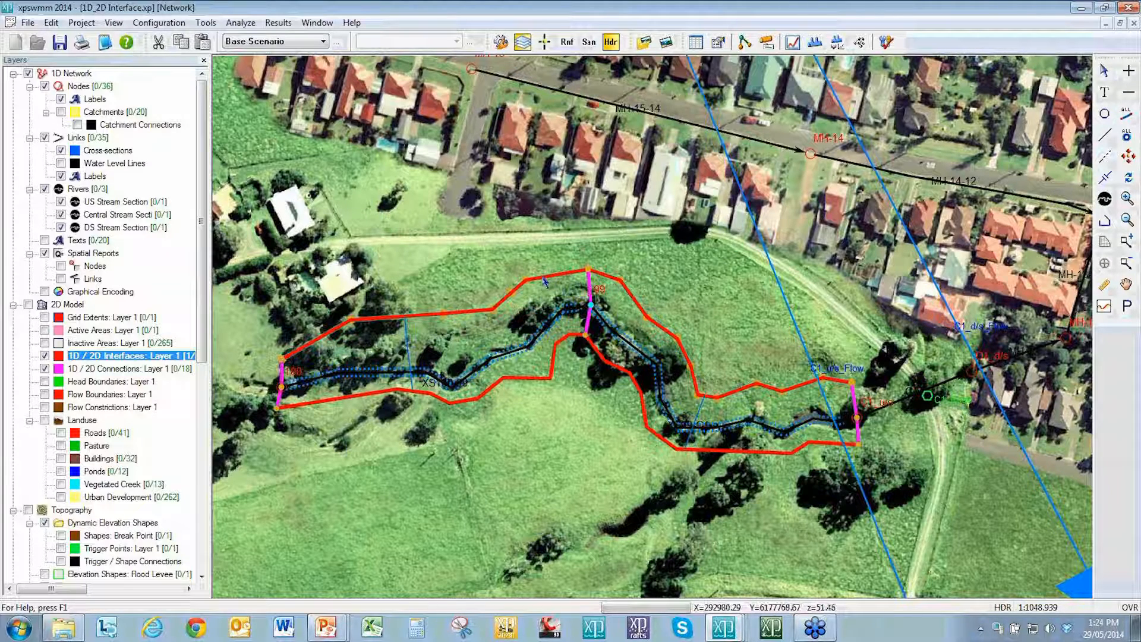
pyautogui.rightClick(542, 277)
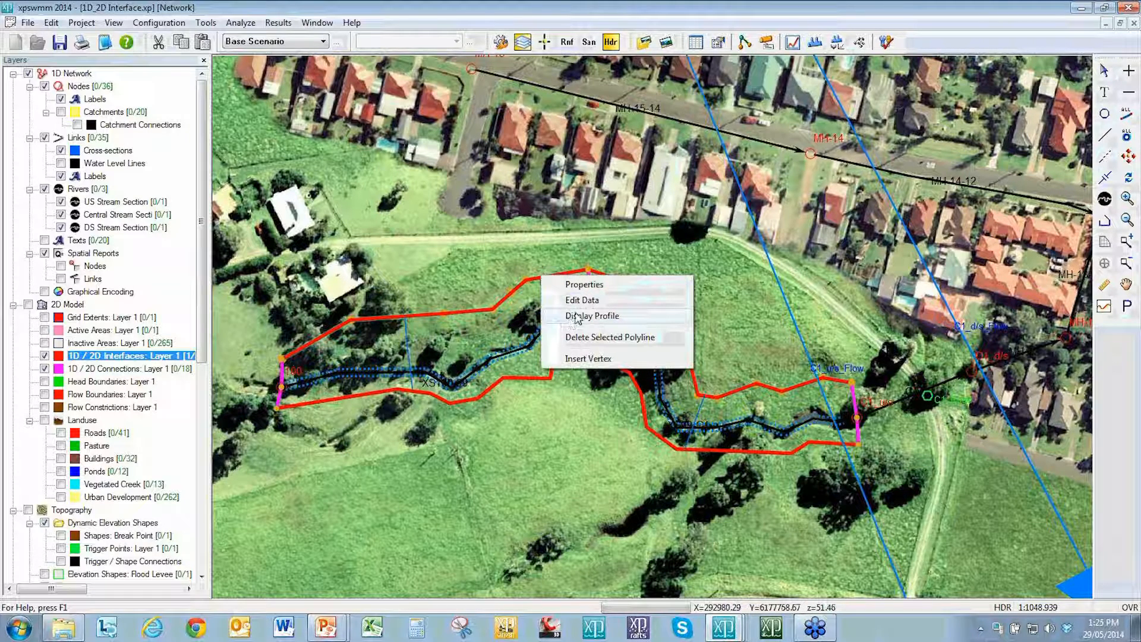
pyautogui.click(573, 318)
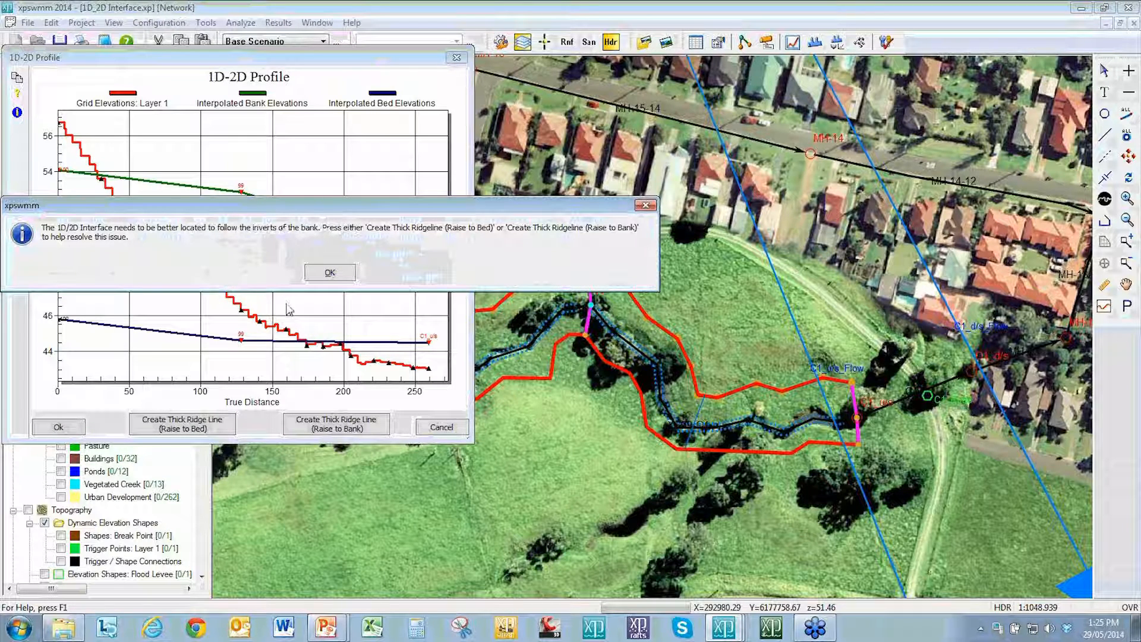
pyautogui.click(330, 273)
pyautogui.moveTo(291, 63); pyautogui.dragTo(449, 93)
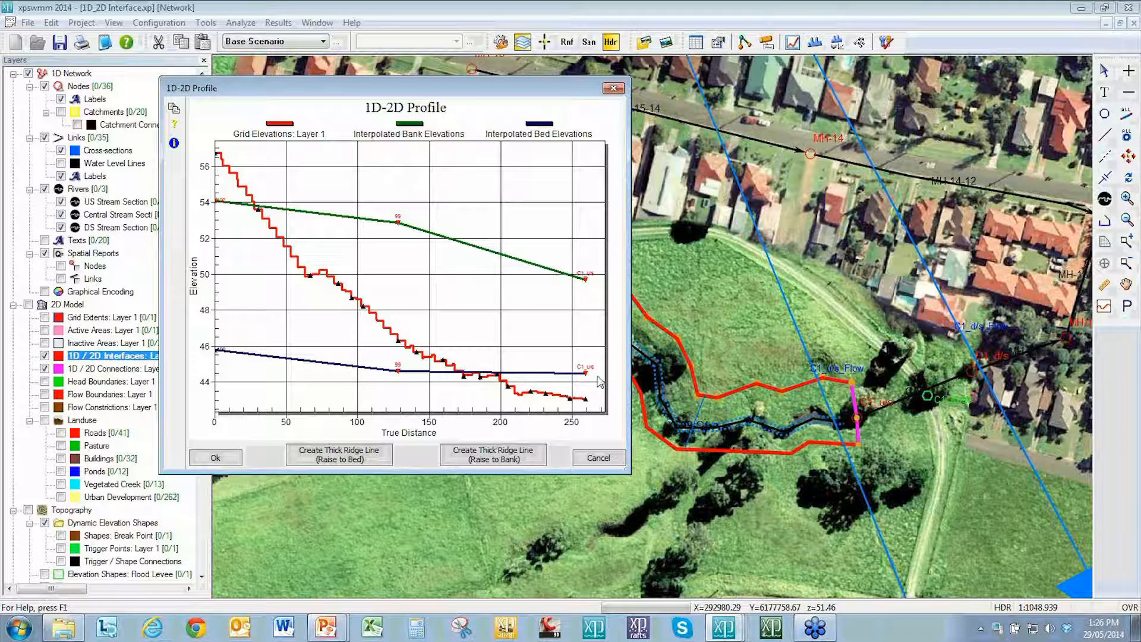
pyautogui.click(600, 459)
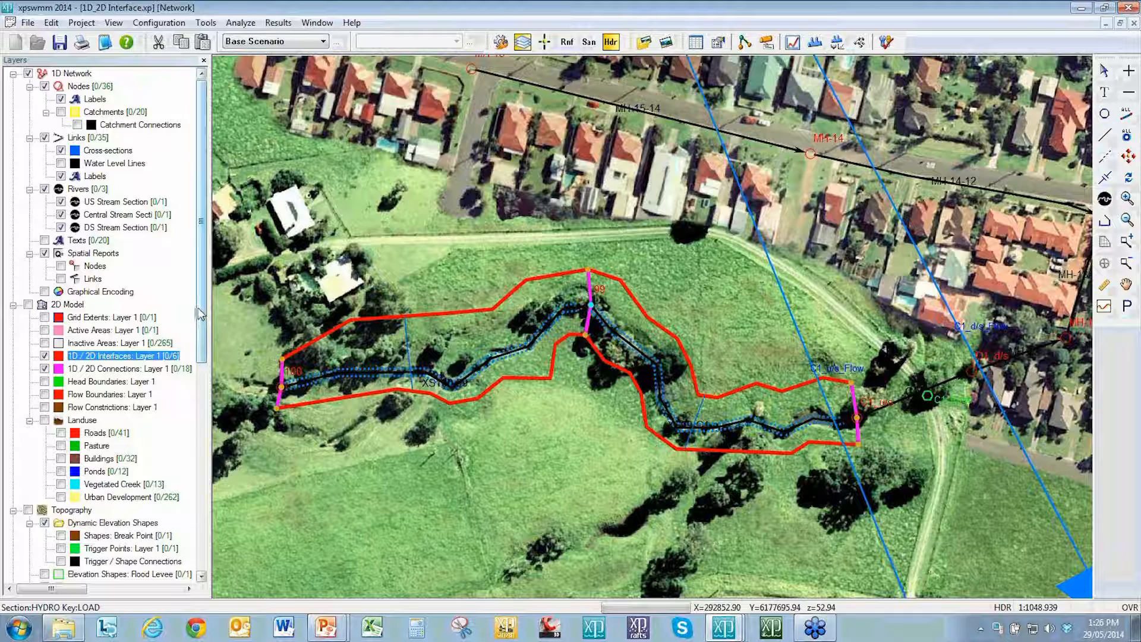
# Step: Add a new Gully Breaklines layer named Layer 1 under Topography
pyautogui.scroll(-4, 94, 381)
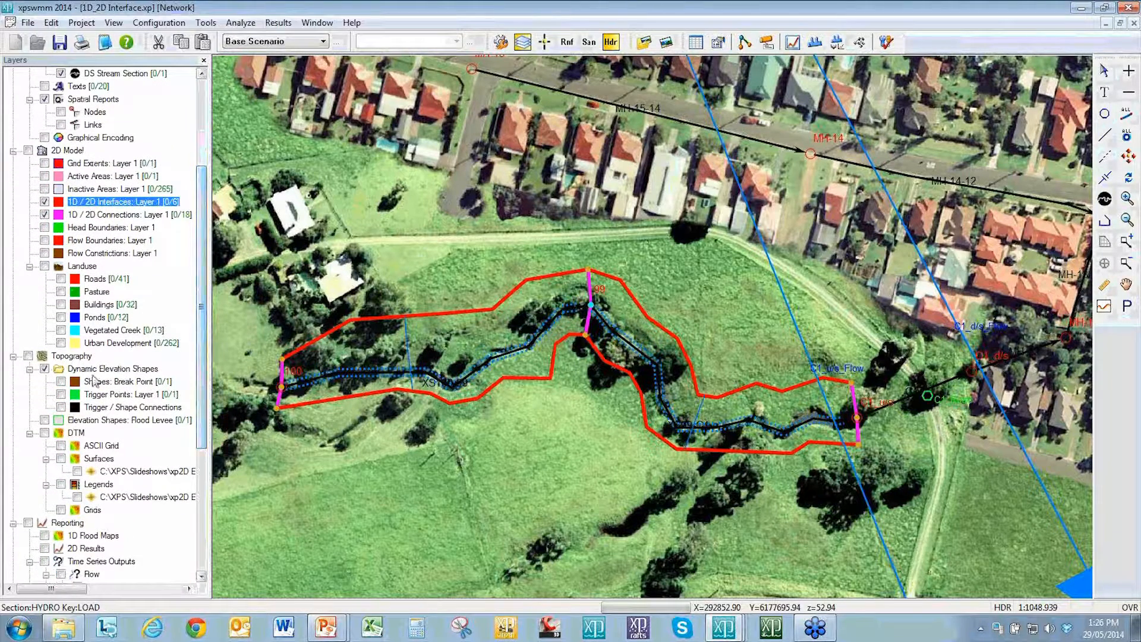
pyautogui.click(60, 356)
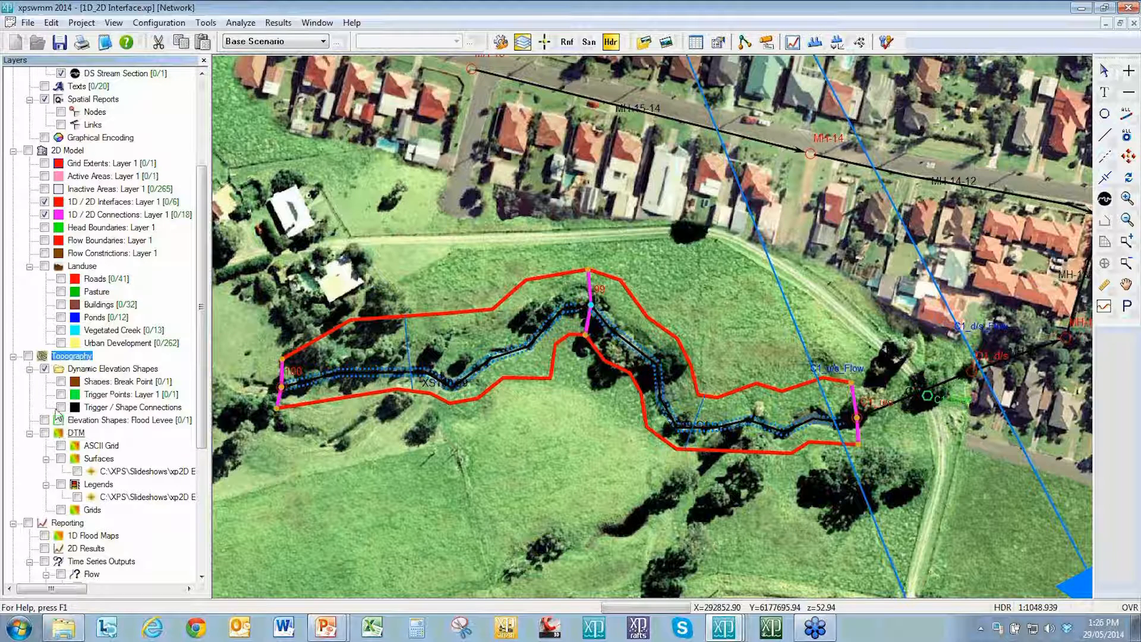
pyautogui.rightClick(43, 356)
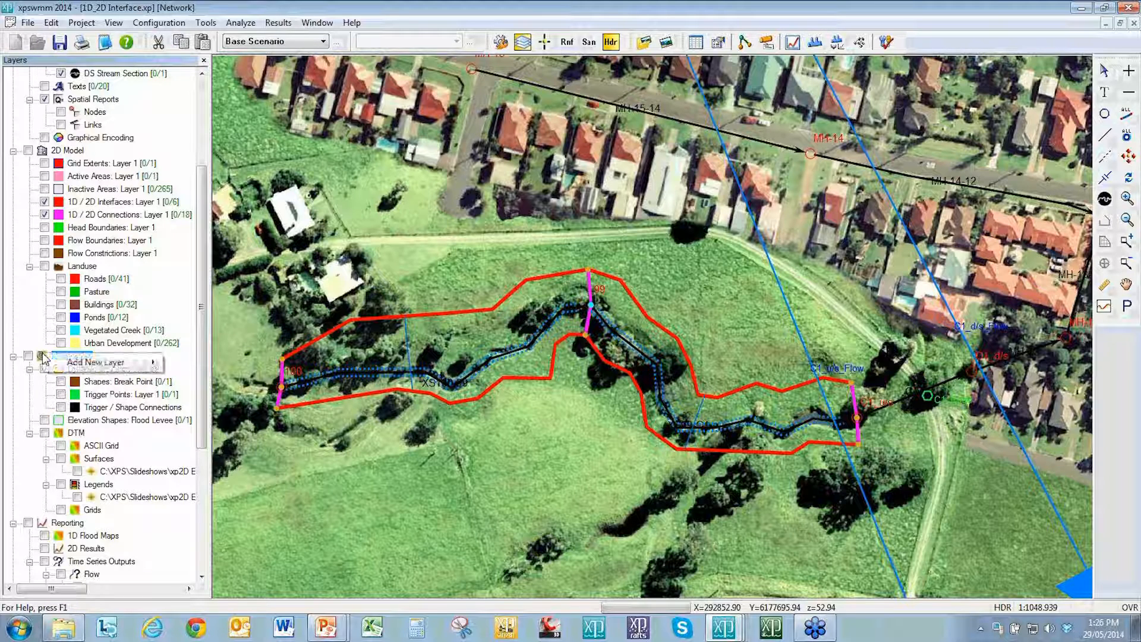
pyautogui.moveTo(107, 358)
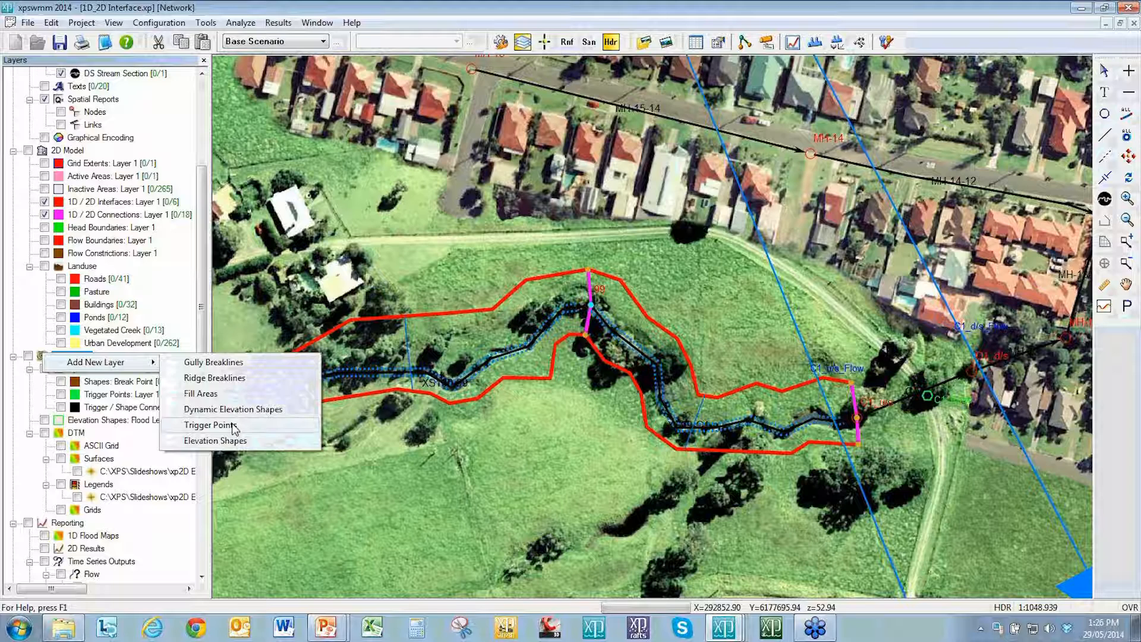
pyautogui.click(220, 363)
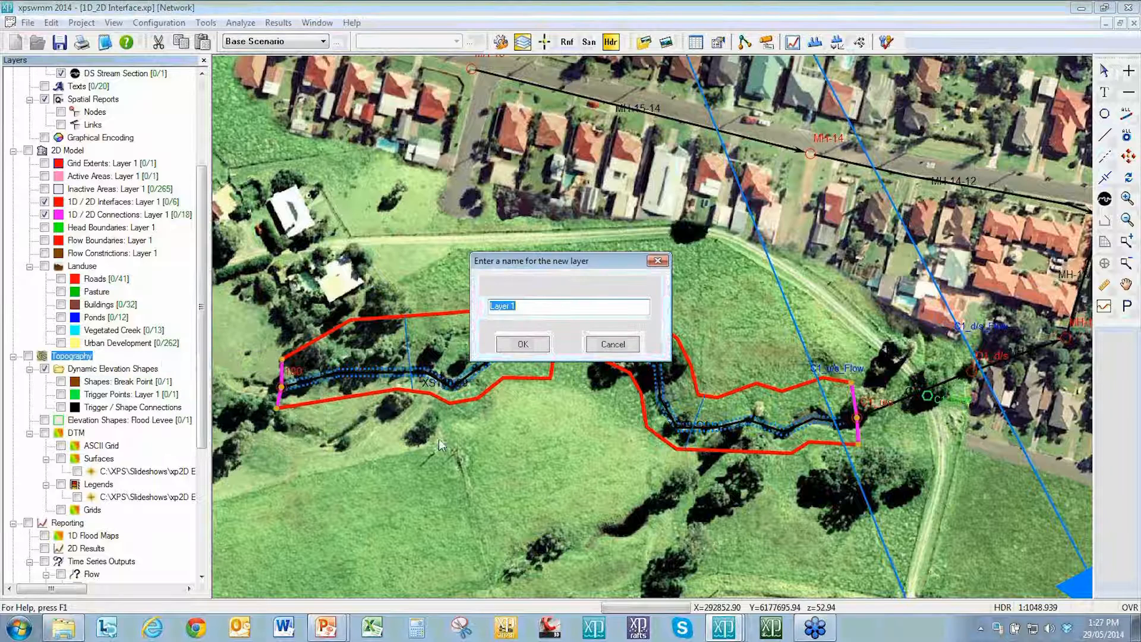
pyautogui.click(521, 345)
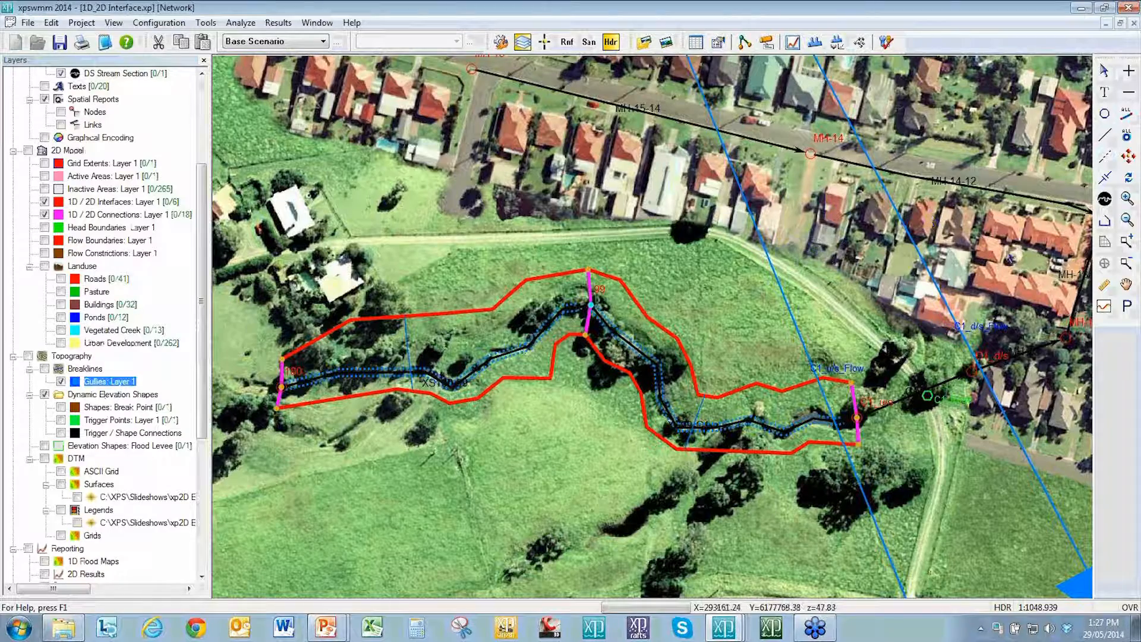
# Step: Draw a gully breakline polyline of nine vertices across the slope north of the creek, ending near the downstream flow point
pyautogui.click(1105, 222)
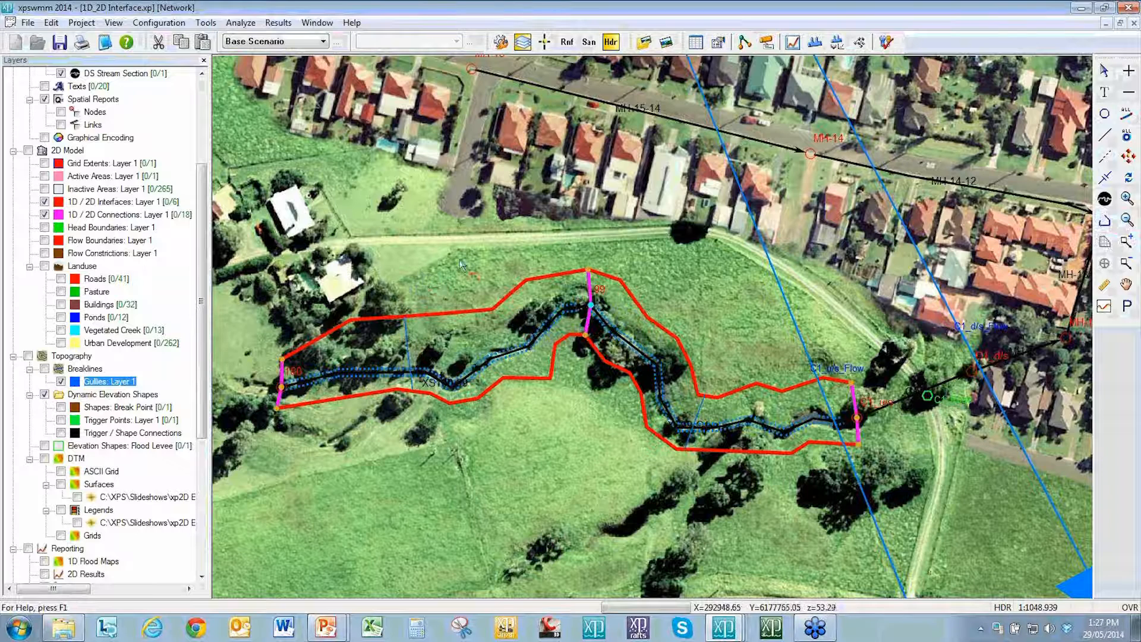
pyautogui.click(406, 286)
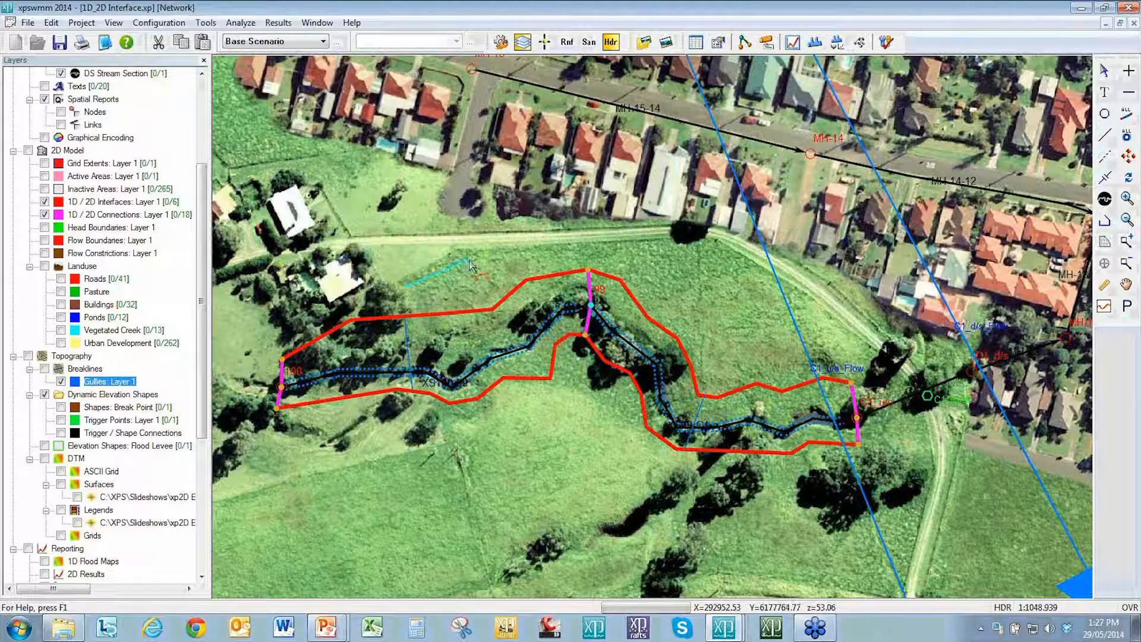
pyautogui.click(470, 257)
pyautogui.click(633, 242)
pyautogui.click(682, 277)
pyautogui.click(714, 324)
pyautogui.click(732, 359)
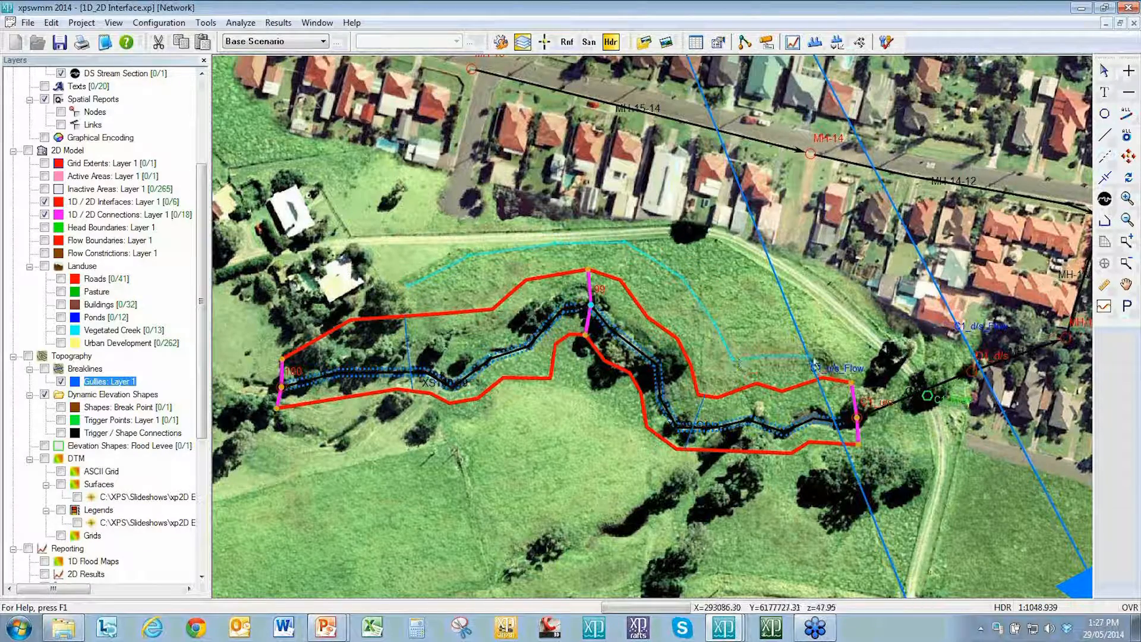
pyautogui.doubleClick(832, 353)
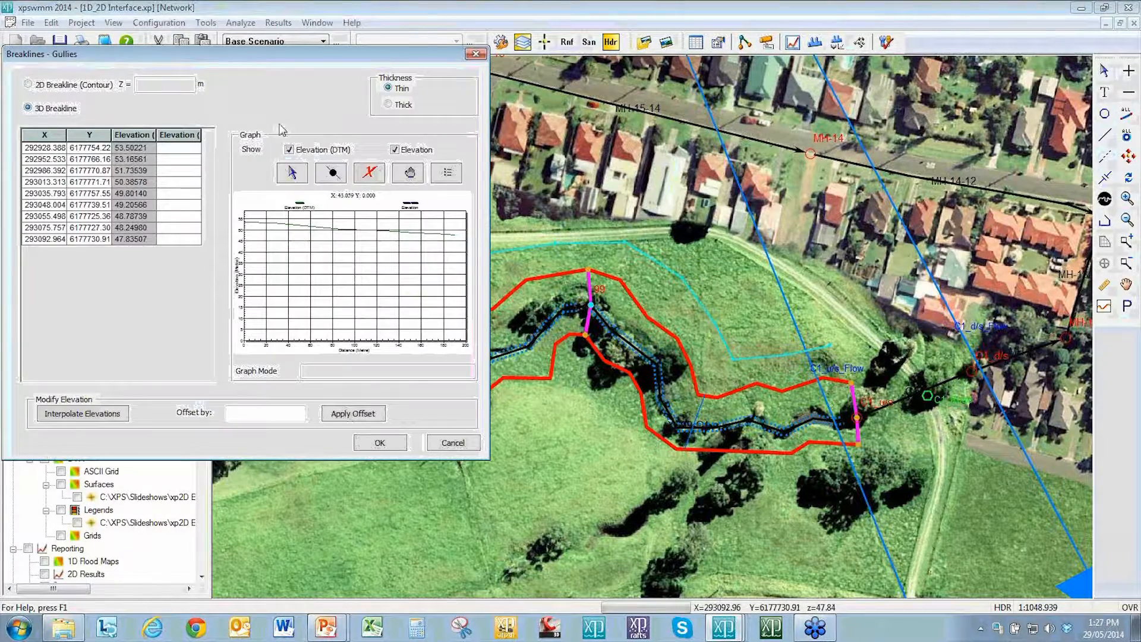
# Step: Customize the breakline graph style so the Elevation (DTM) line is drawn thicker in green
pyautogui.moveTo(286, 60); pyautogui.dragTo(408, 90)
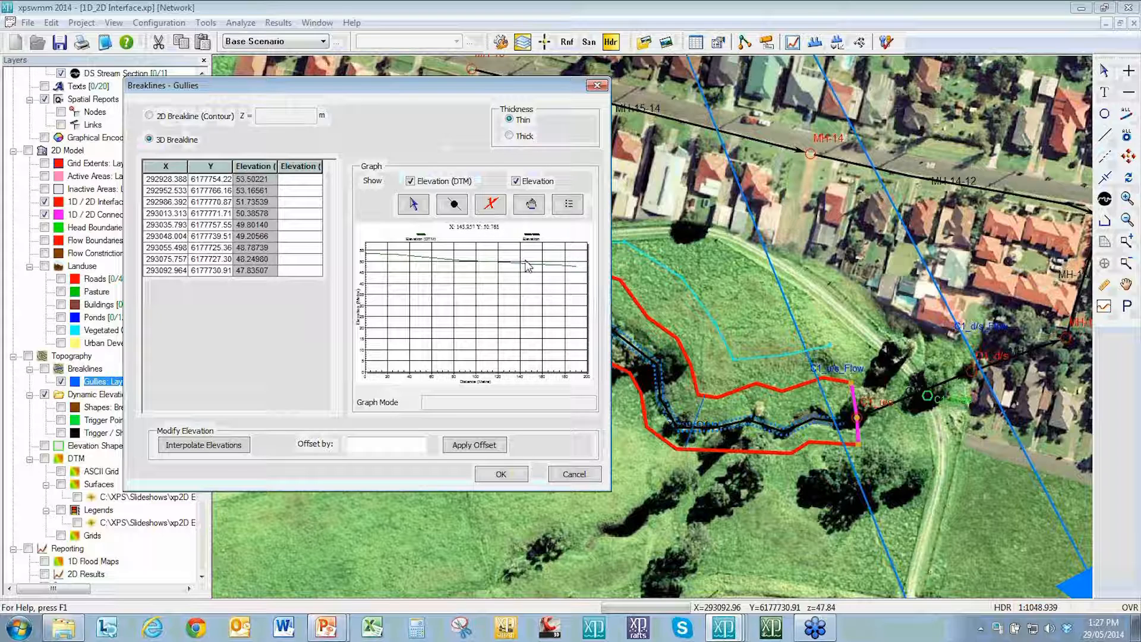
pyautogui.rightClick(481, 288)
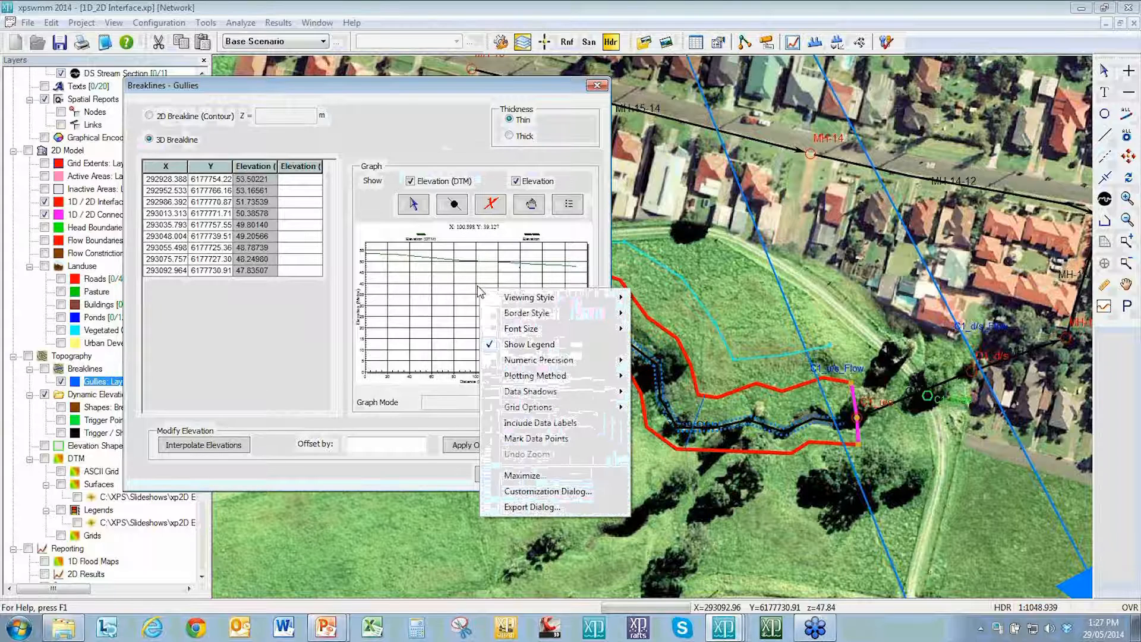
pyautogui.click(529, 491)
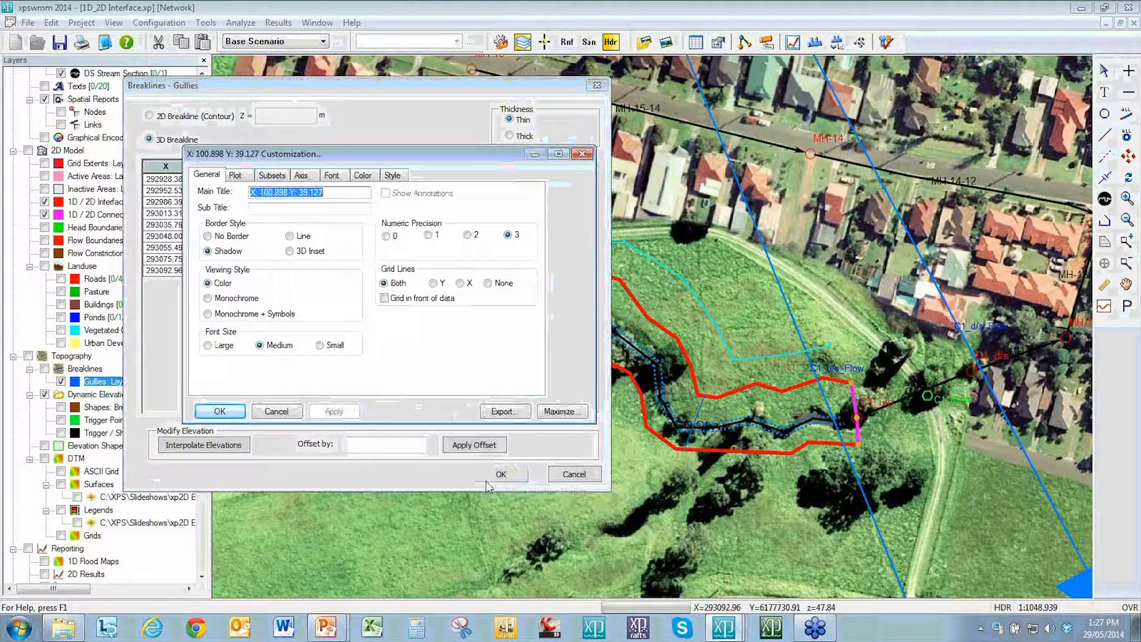
pyautogui.click(392, 175)
pyautogui.click(442, 358)
pyautogui.click(438, 93)
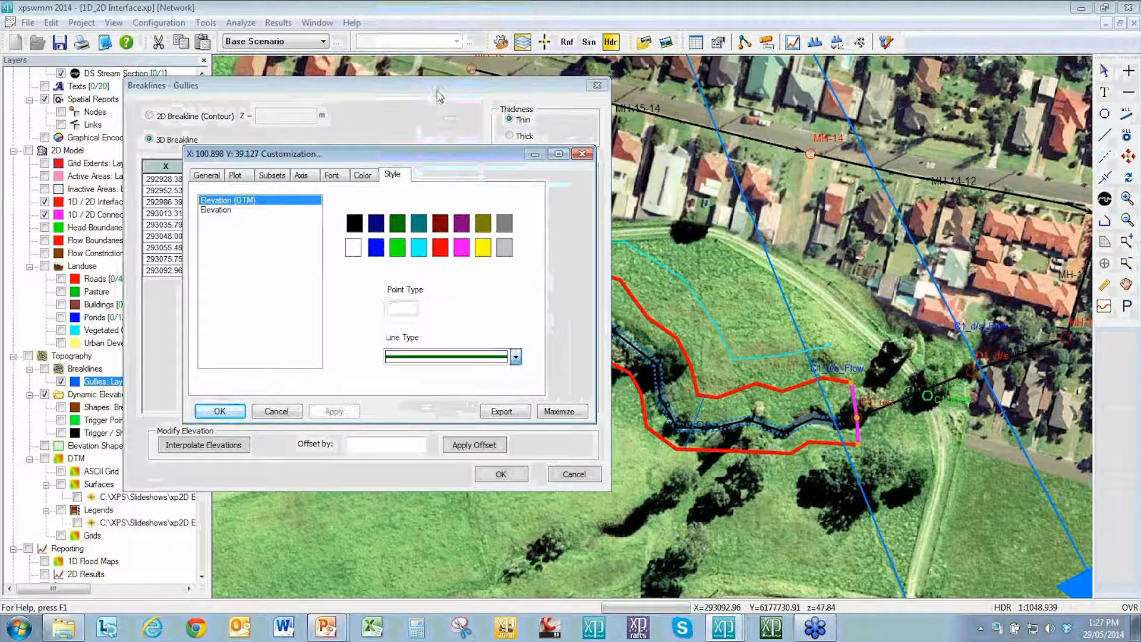
pyautogui.click(223, 412)
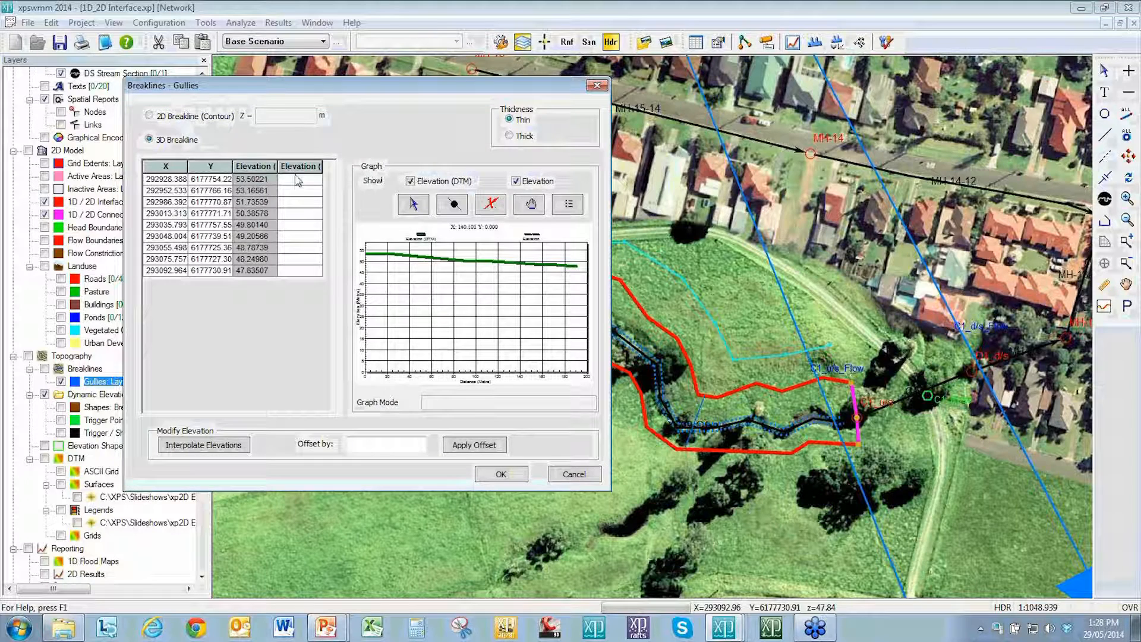
# Step: Set the breakline's first vertex elevation to 55 and last vertex to 49, and interpolate the elevations between them
pyautogui.click(296, 179)
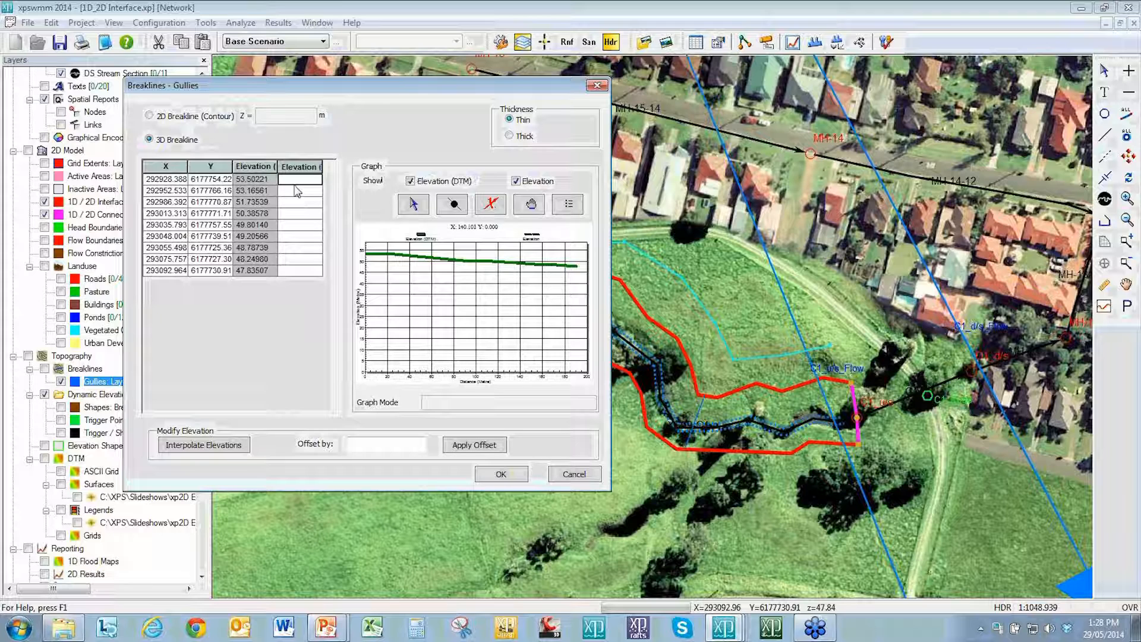
pyautogui.write('55')
pyautogui.click(302, 273)
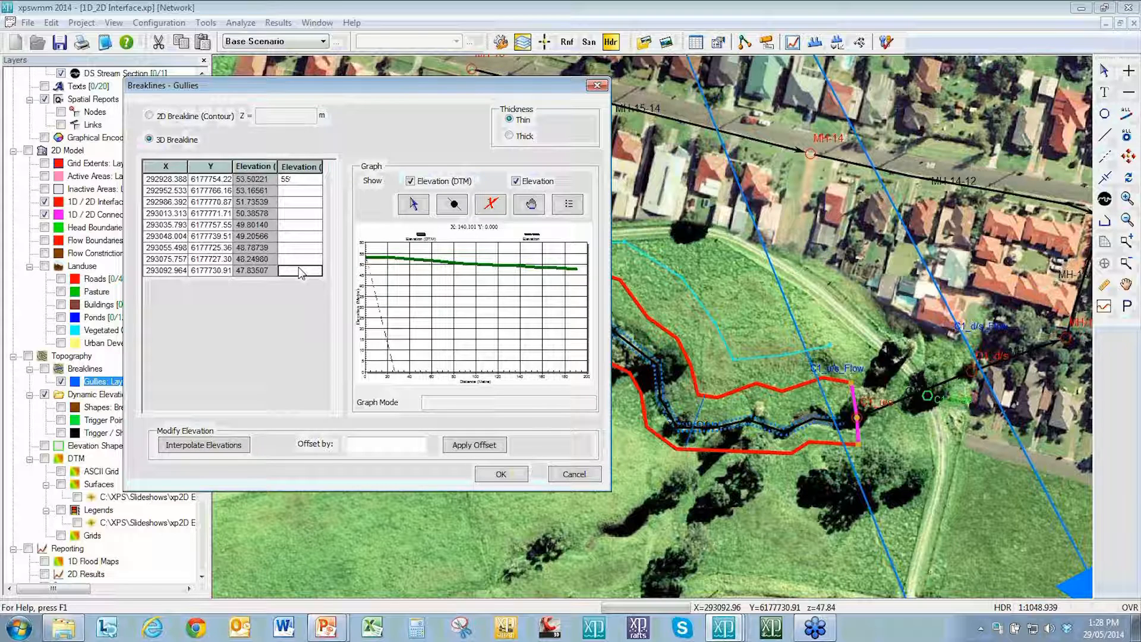
pyautogui.write('49')
pyautogui.click(204, 446)
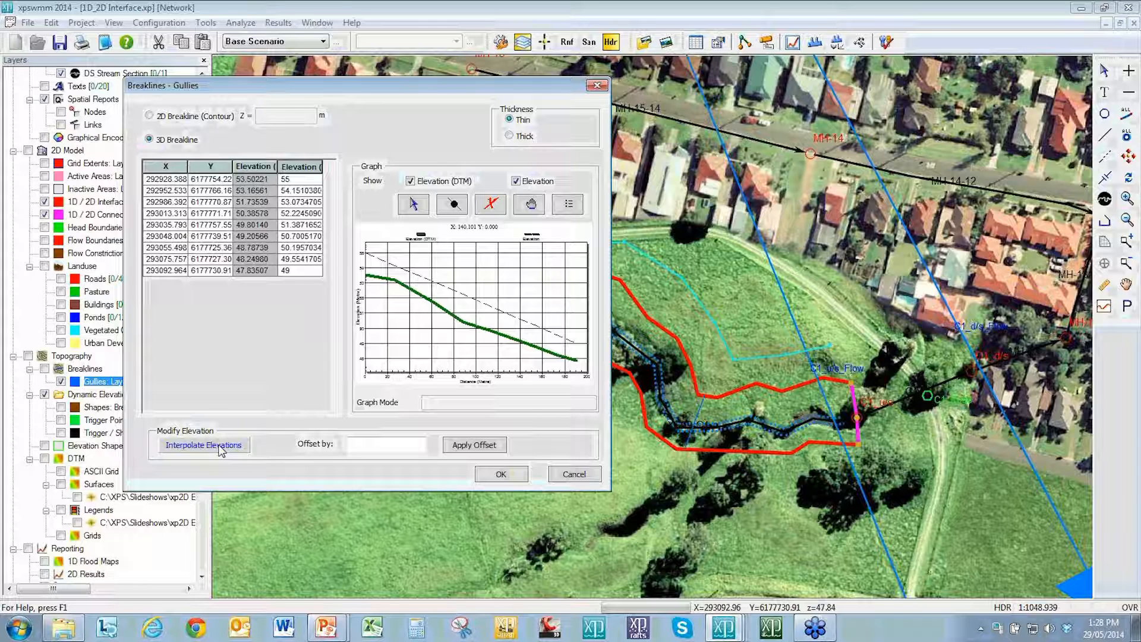
pyautogui.click(222, 450)
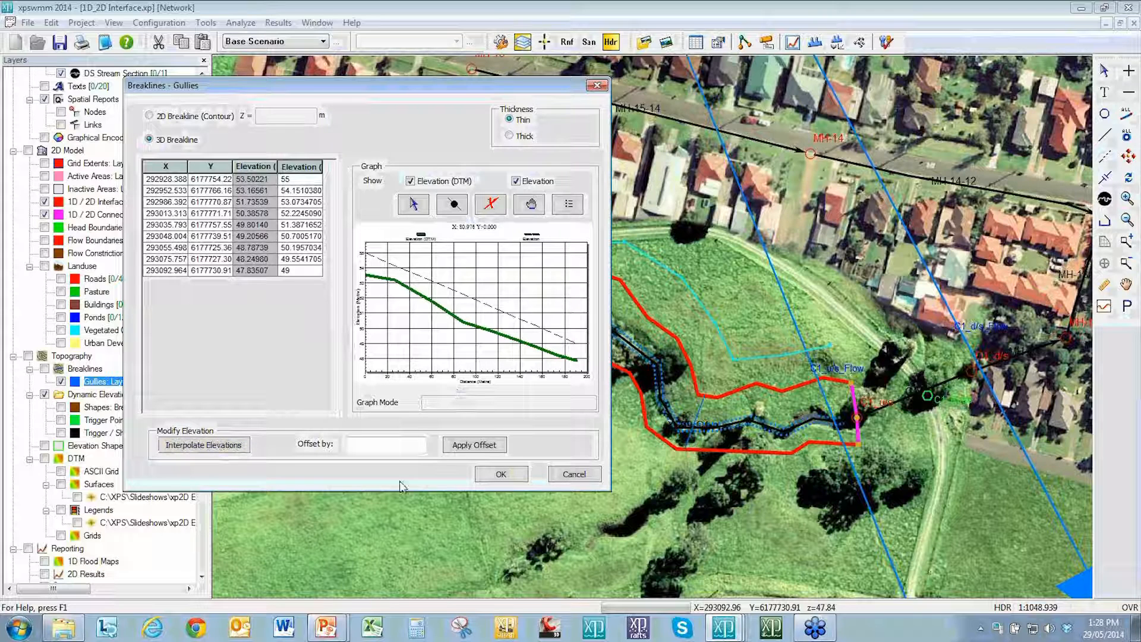
# Step: Apply an elevation offset of 1 to all breakline vertices and confirm the breakline dialog
pyautogui.click(407, 449)
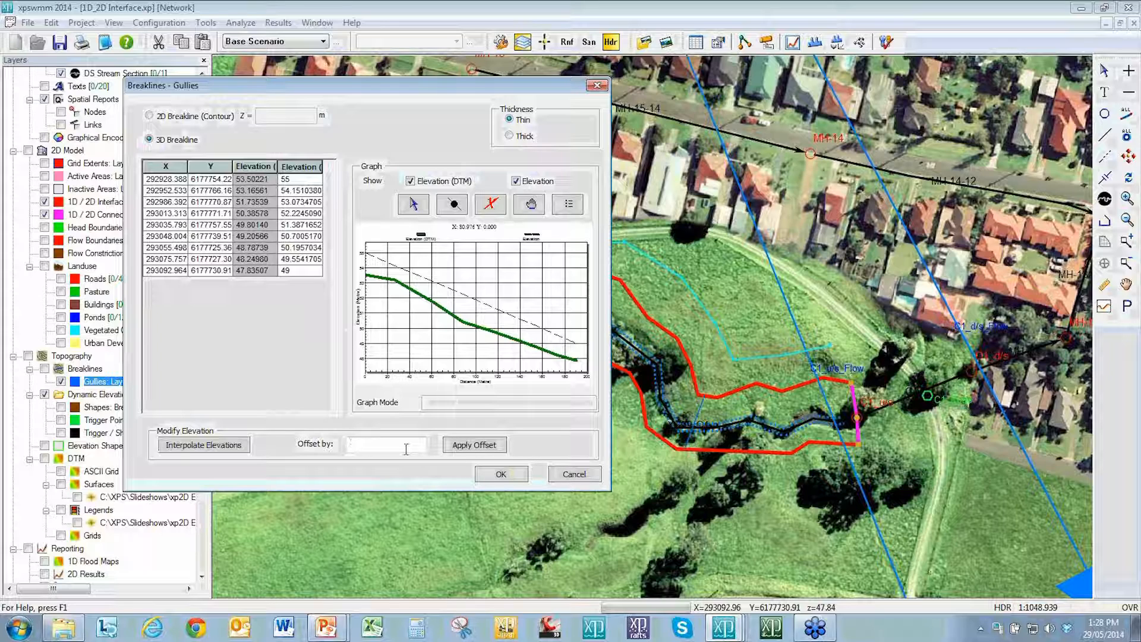
pyautogui.write('1')
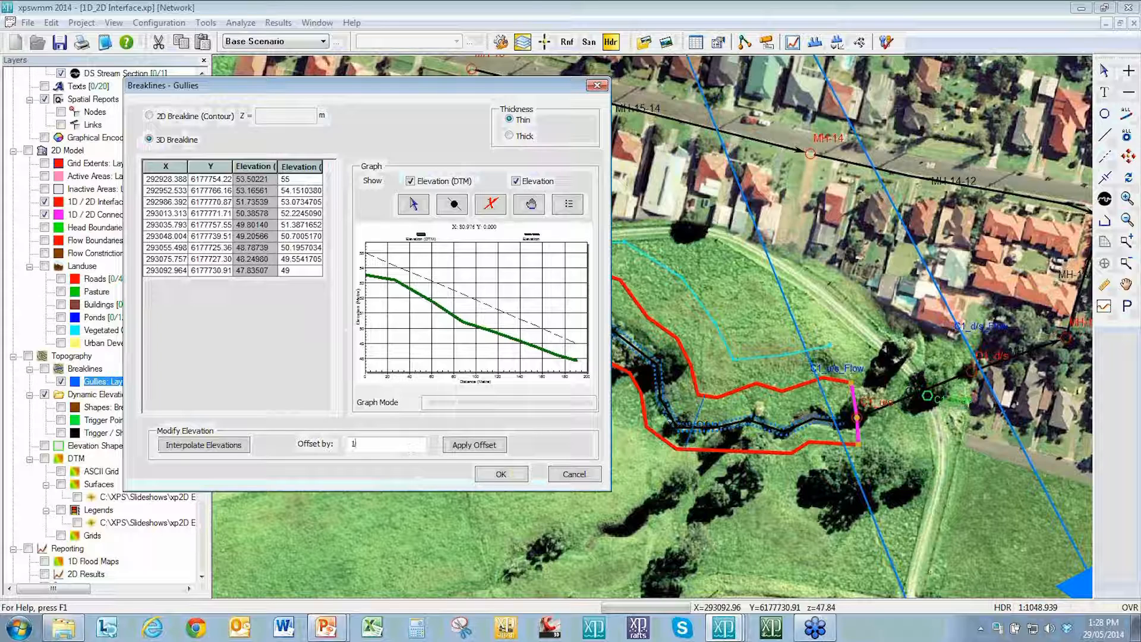
pyautogui.click(462, 449)
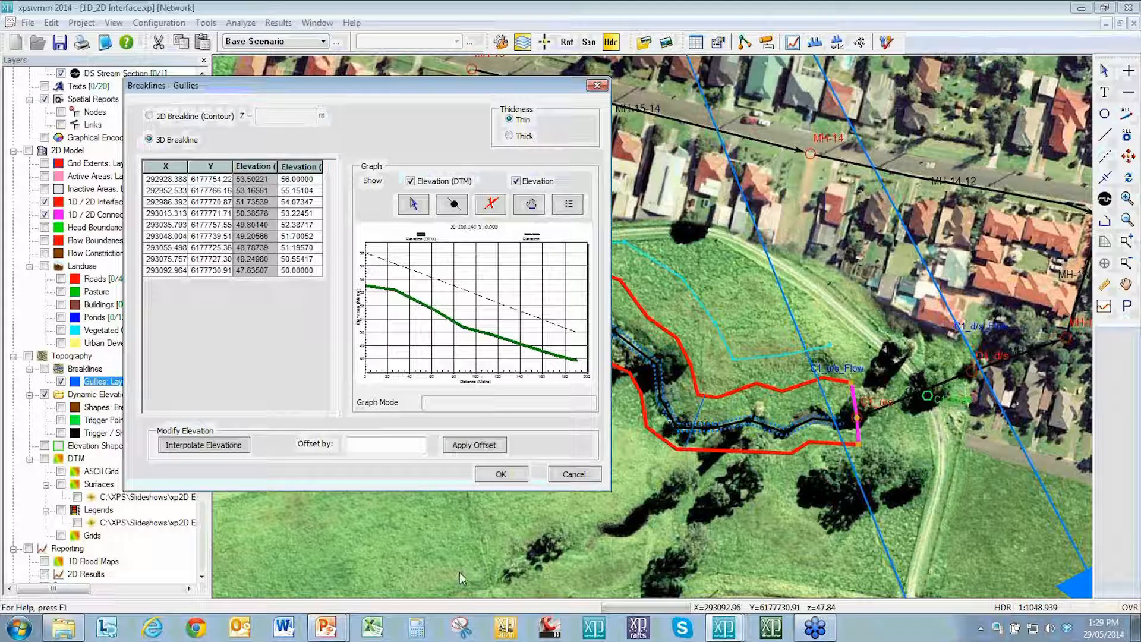
pyautogui.click(496, 481)
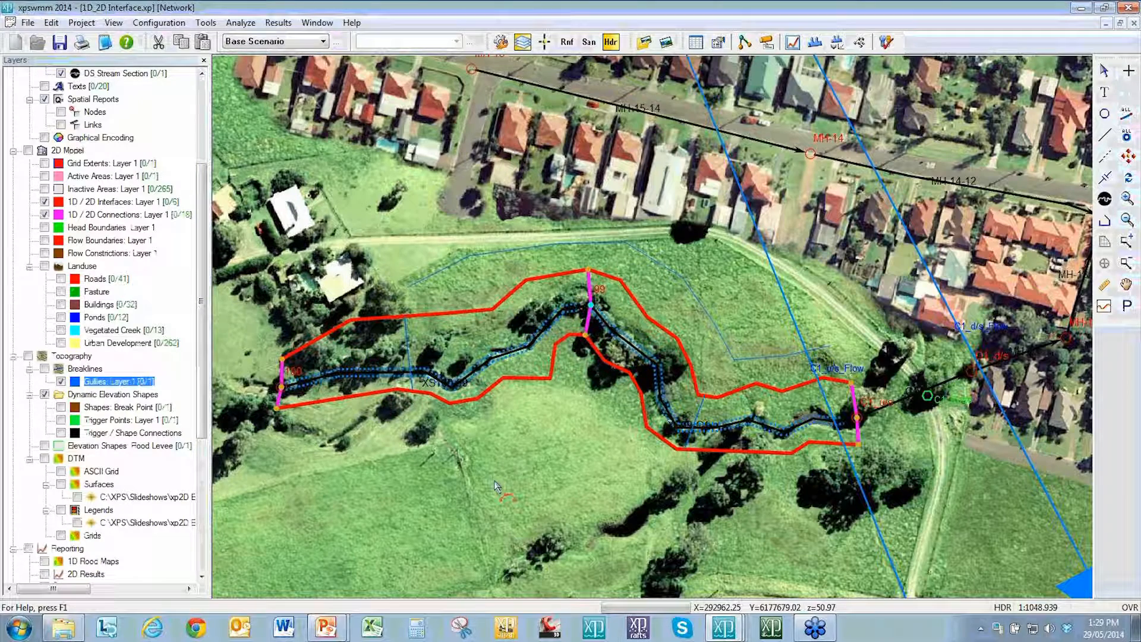
# Step: Switch back to the PowerPoint slide show
pyautogui.hotkey('alt', 'Tab')
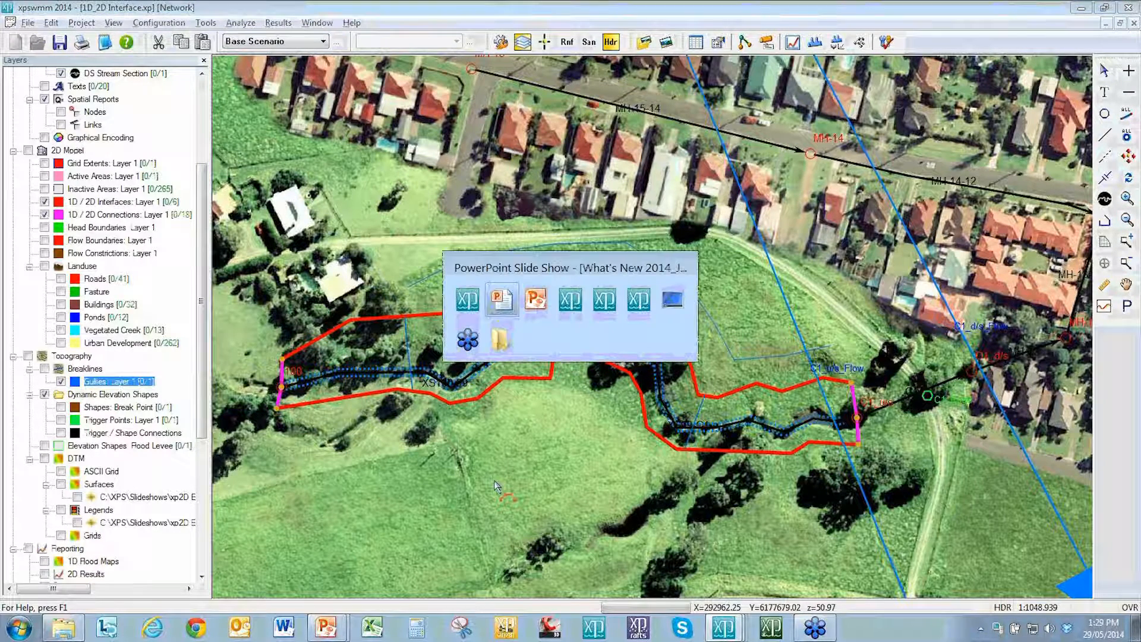
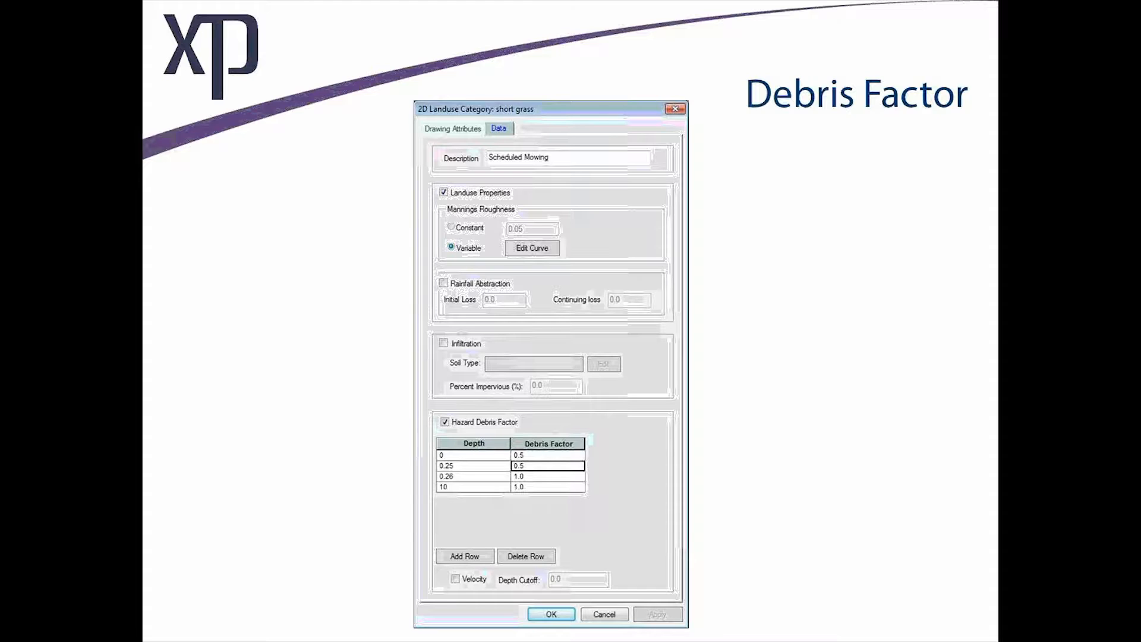
# Step: Advance the slide show to the Live Software Demo slide and switch back to xpswmm
pyautogui.press('Right')
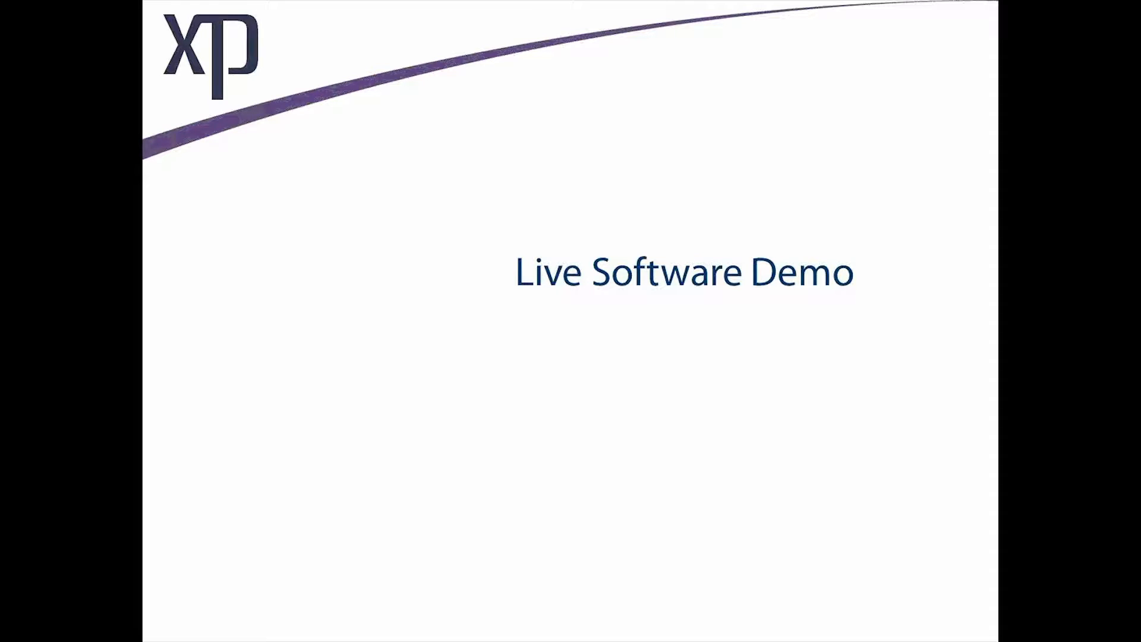
pyautogui.hotkey('alt', 'Tab')
pyautogui.hotkey('alt', 'Tab')
pyautogui.hotkey('alt', 'Tab')
pyautogui.hotkey('alt', 'Tab')
pyautogui.hotkey('alt', 'Tab')
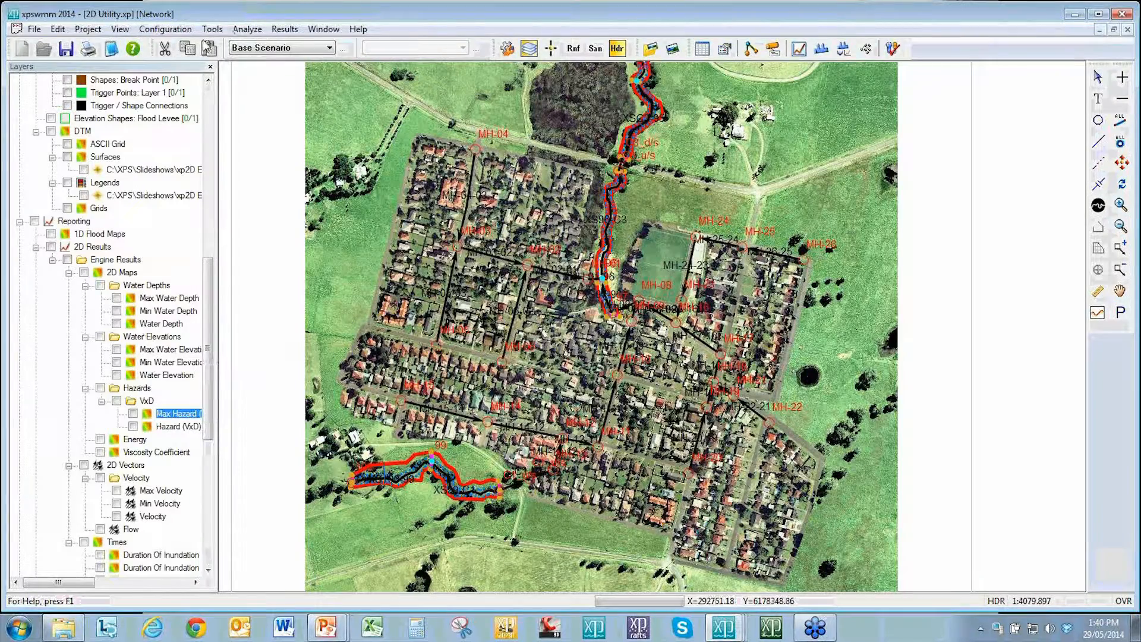
# Step: Open the XP2D Utility Interface and review the output Type options on the Dat/XMDF conversion tab
pyautogui.click(214, 30)
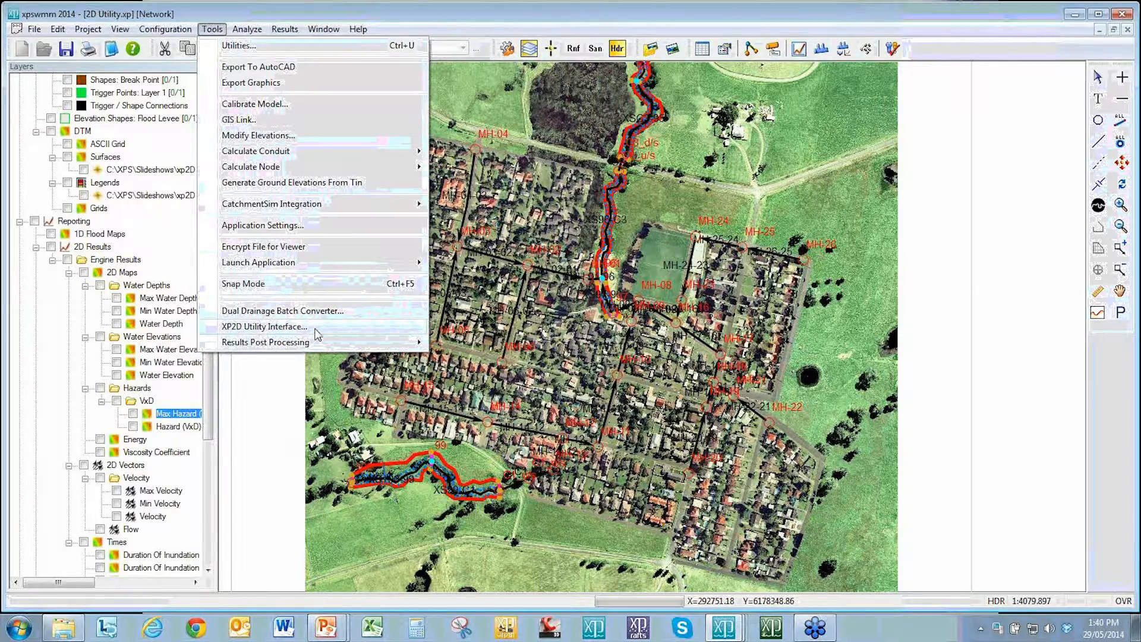
pyautogui.click(315, 330)
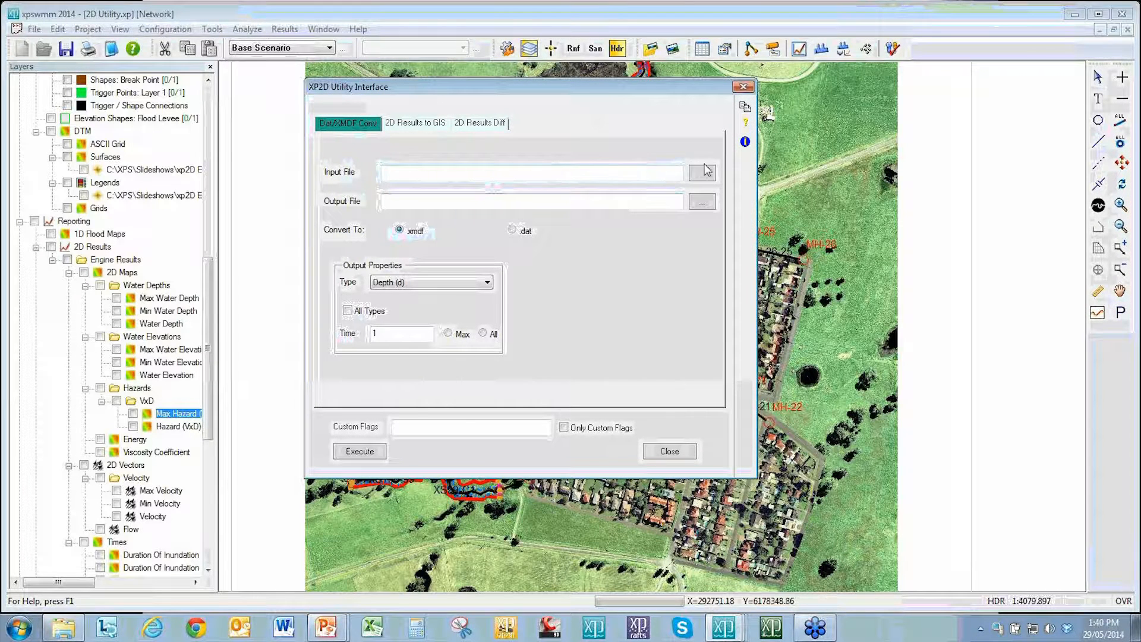
pyautogui.click(447, 288)
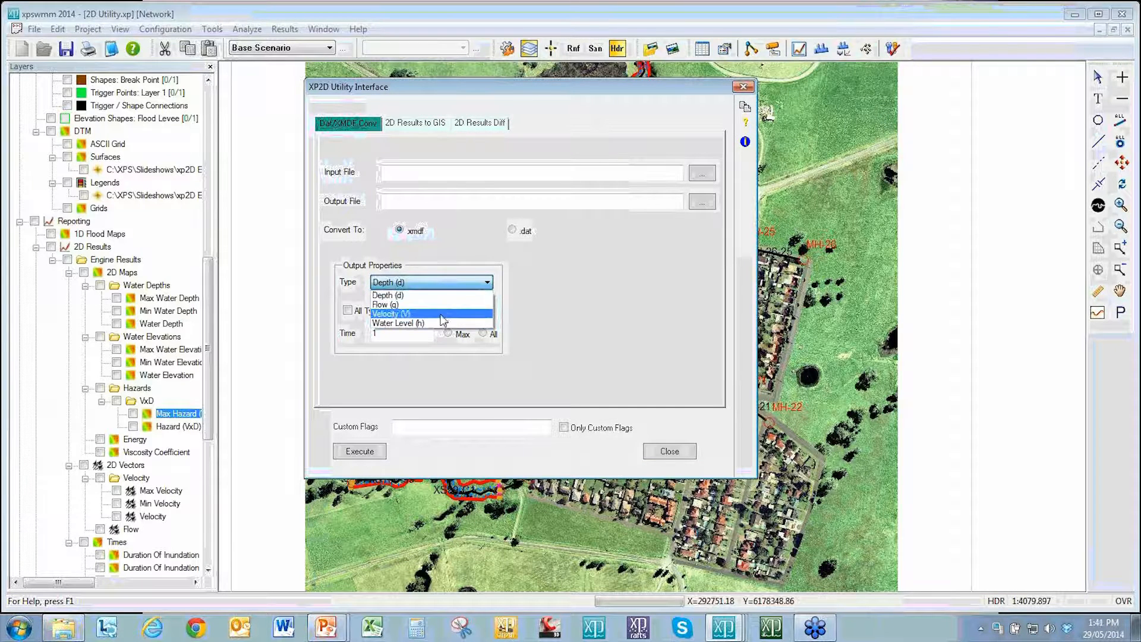
pyautogui.click(452, 294)
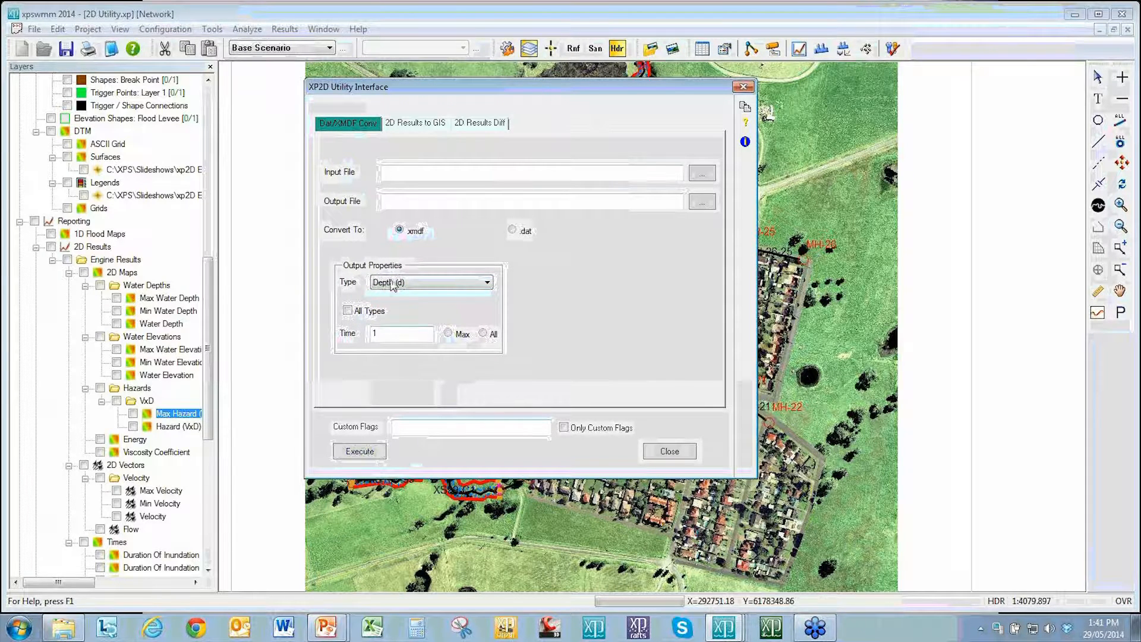
# Step: Examine the 2D Results to GIS tab's input file, 2dm file, output format and type options
pyautogui.click(410, 123)
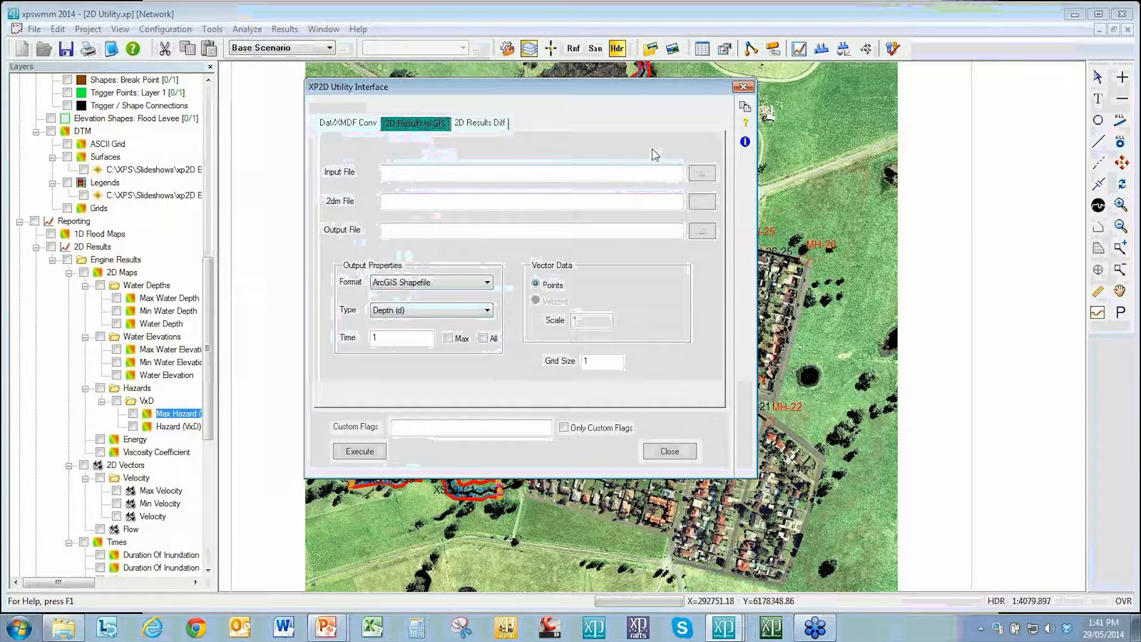
pyautogui.click(703, 174)
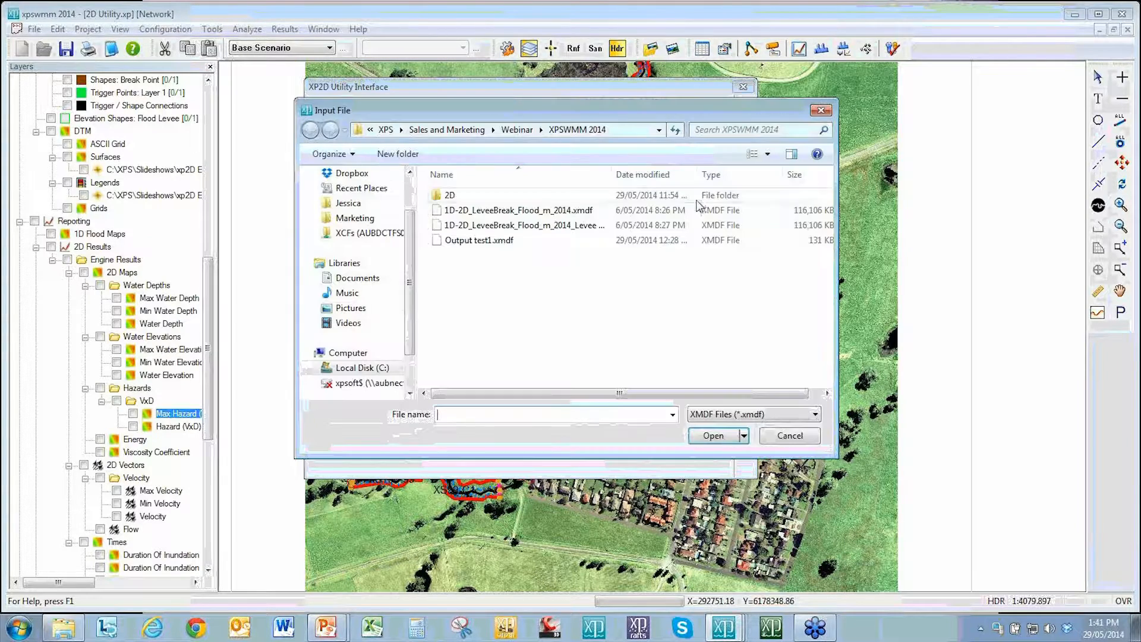
pyautogui.click(766, 414)
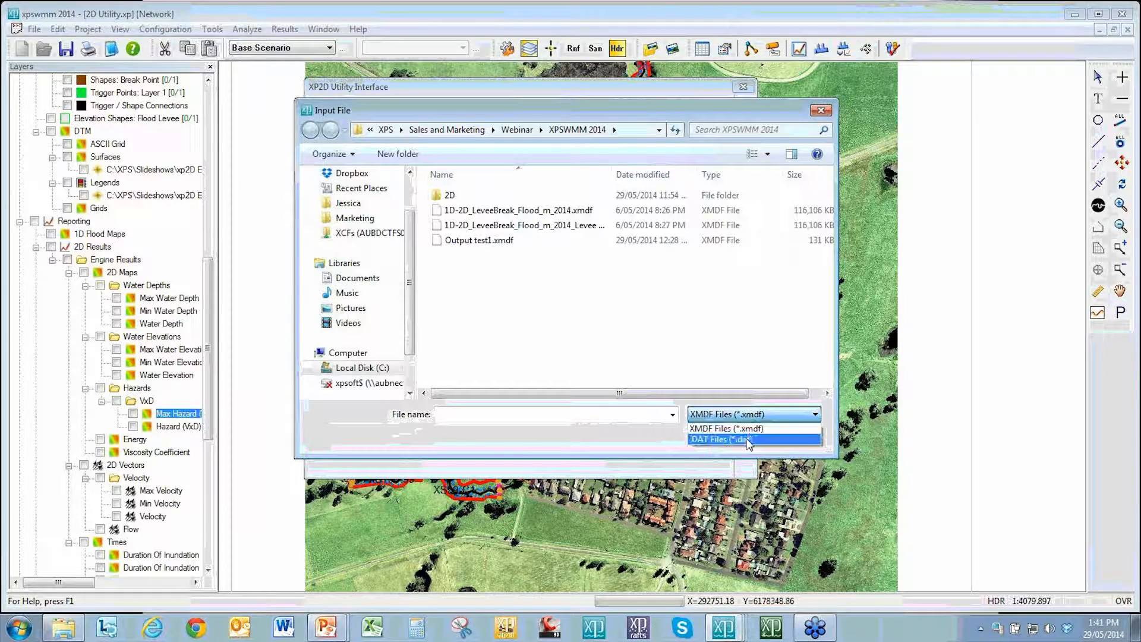
pyautogui.click(761, 428)
pyautogui.click(790, 437)
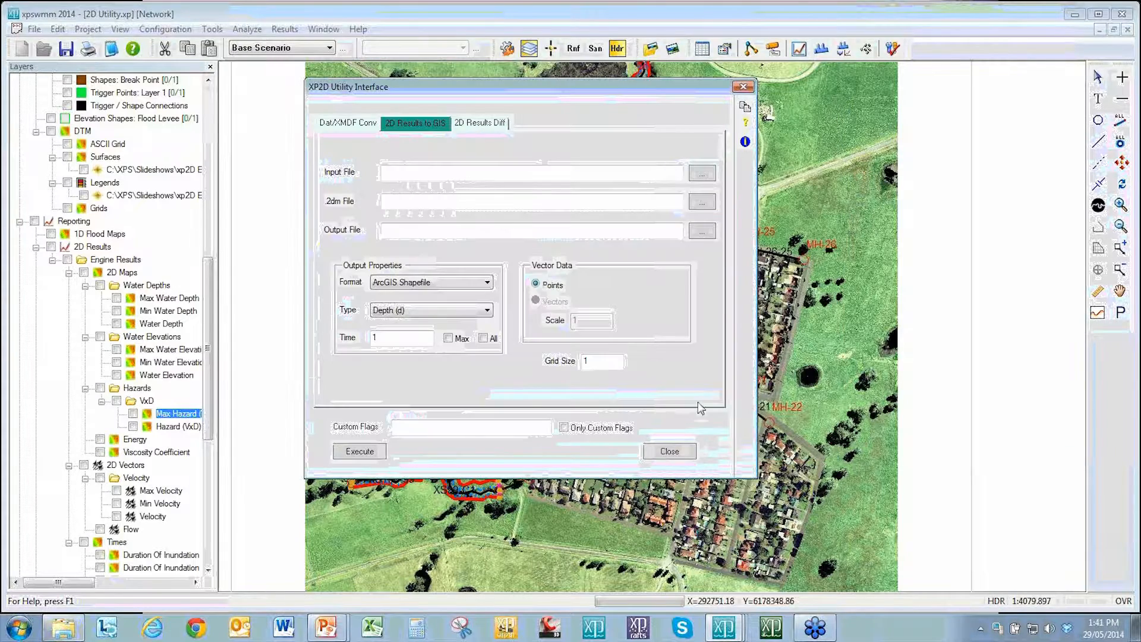
pyautogui.click(702, 203)
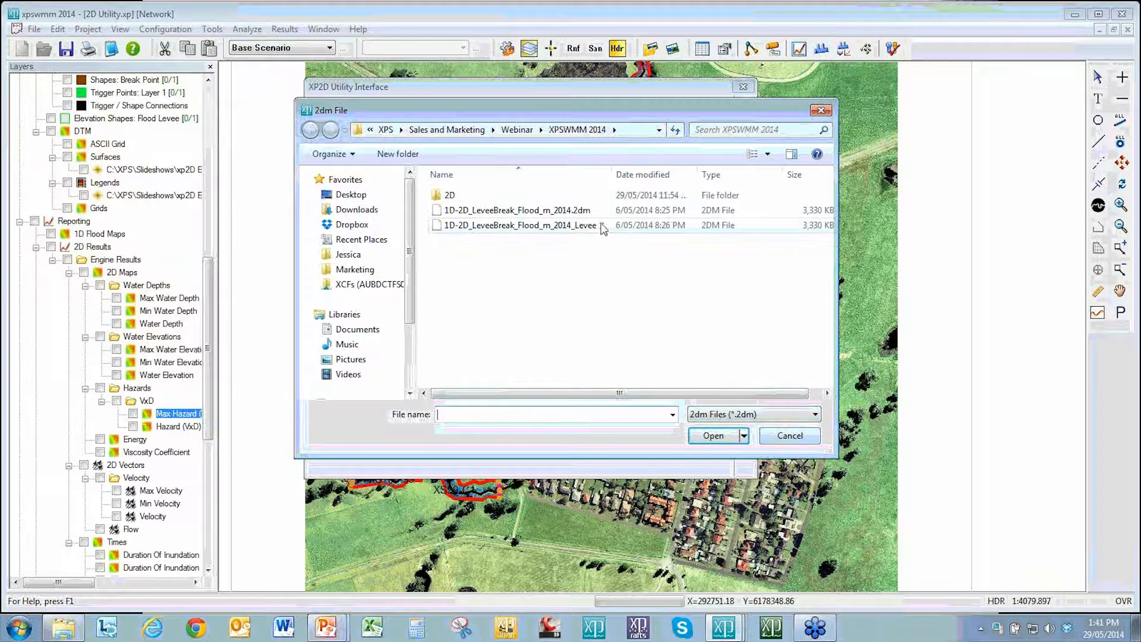
pyautogui.click(798, 437)
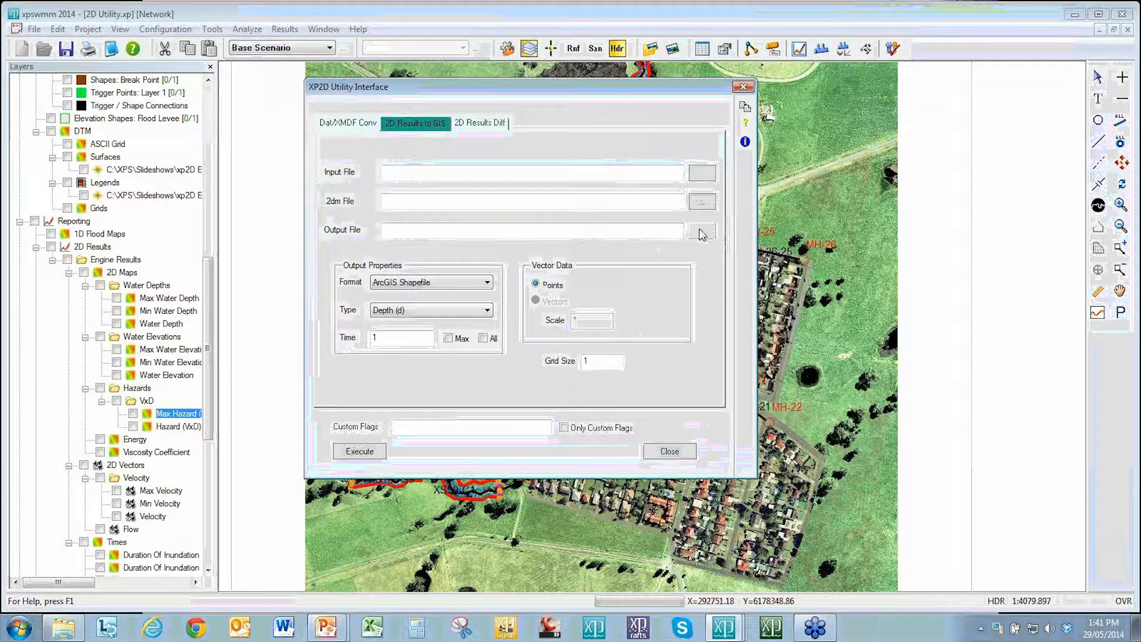
pyautogui.click(487, 283)
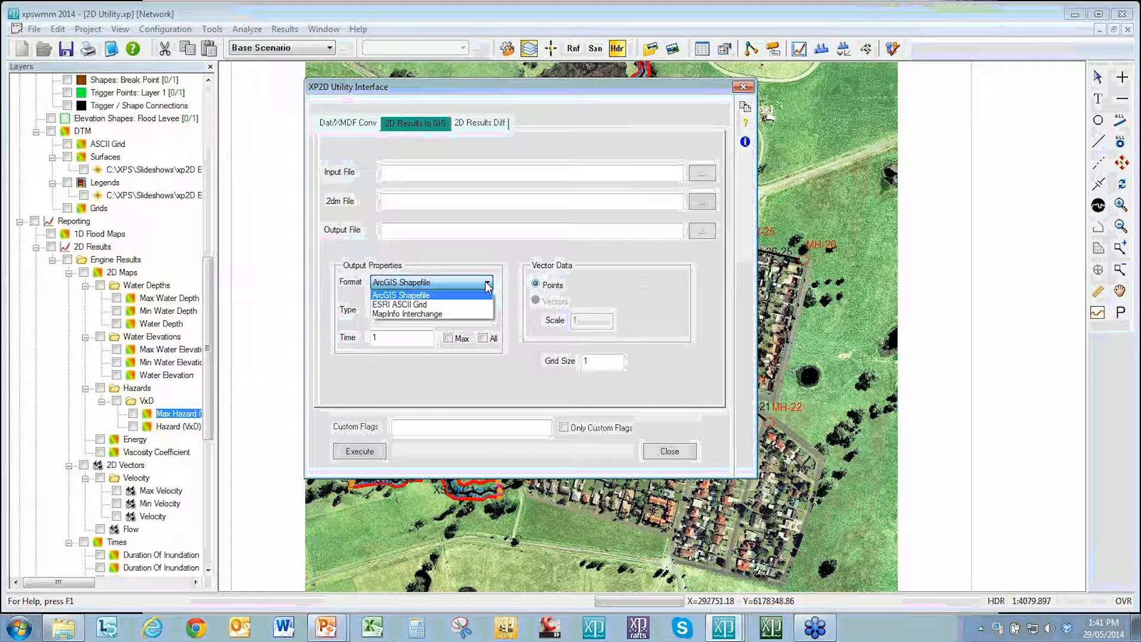
pyautogui.click(486, 294)
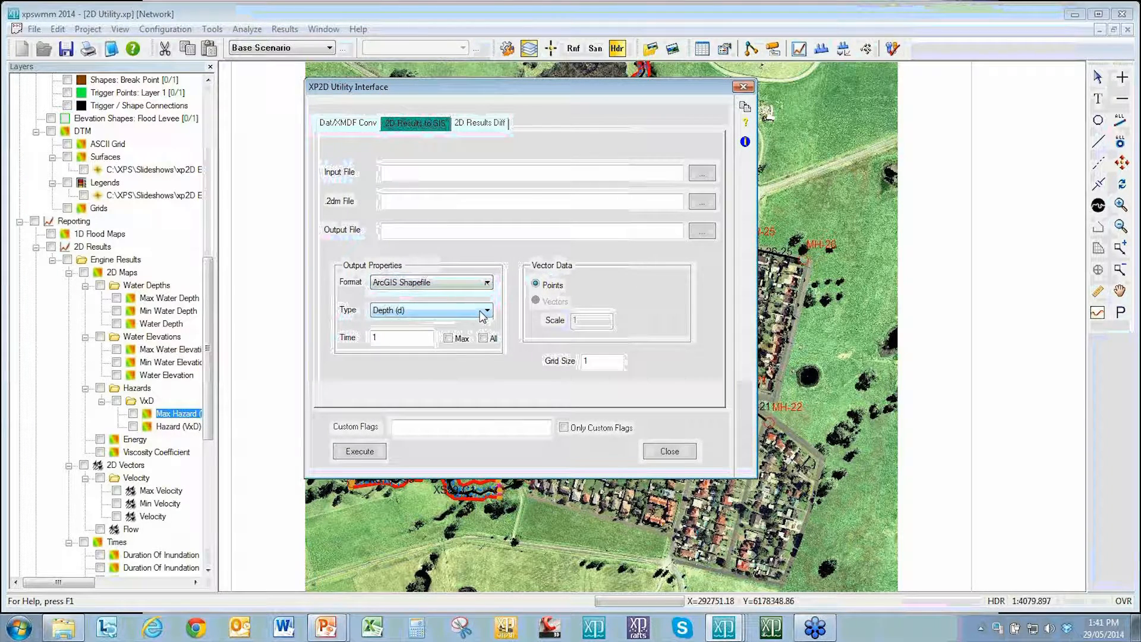
pyautogui.click(484, 314)
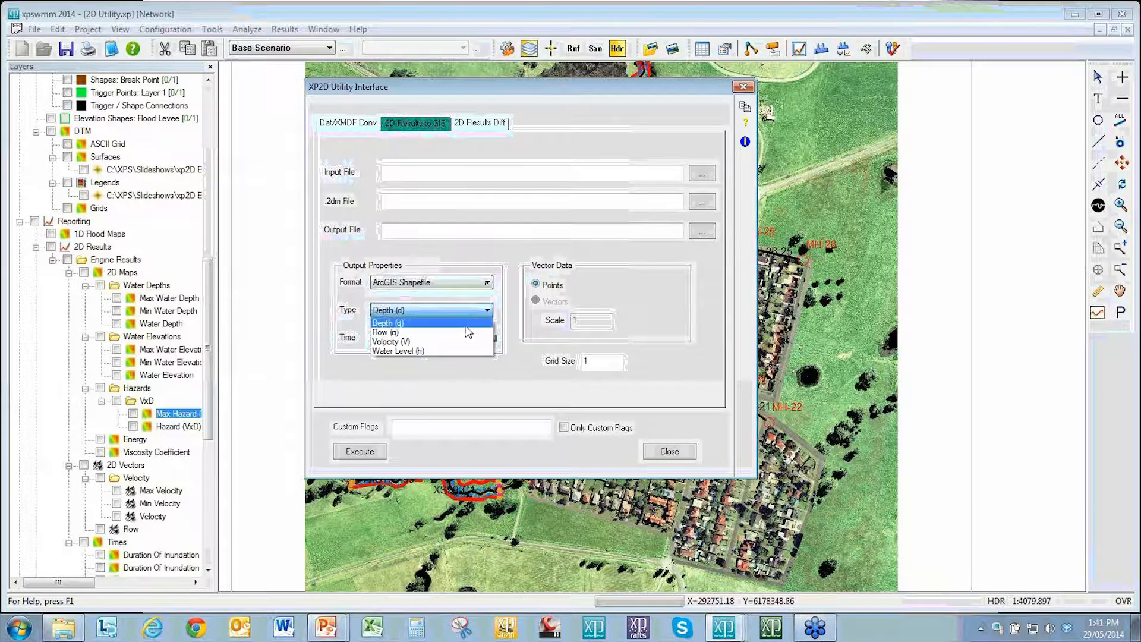
pyautogui.click(471, 376)
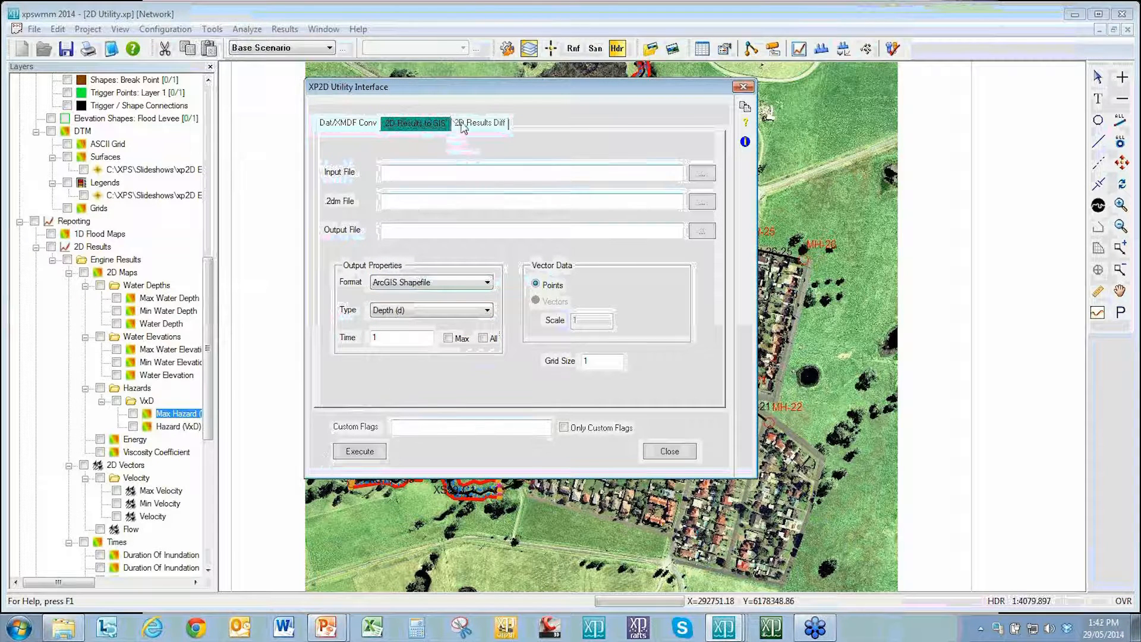
# Step: Examine the 2D Results Diff tab's input file and output type options and close the utility
pyautogui.click(481, 124)
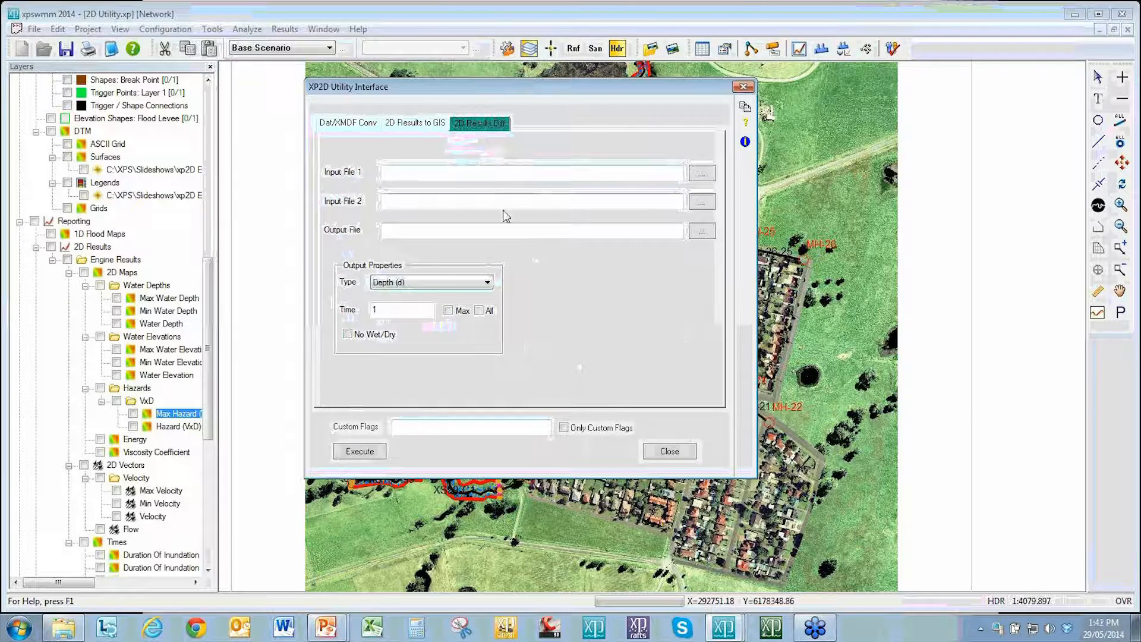
pyautogui.click(702, 175)
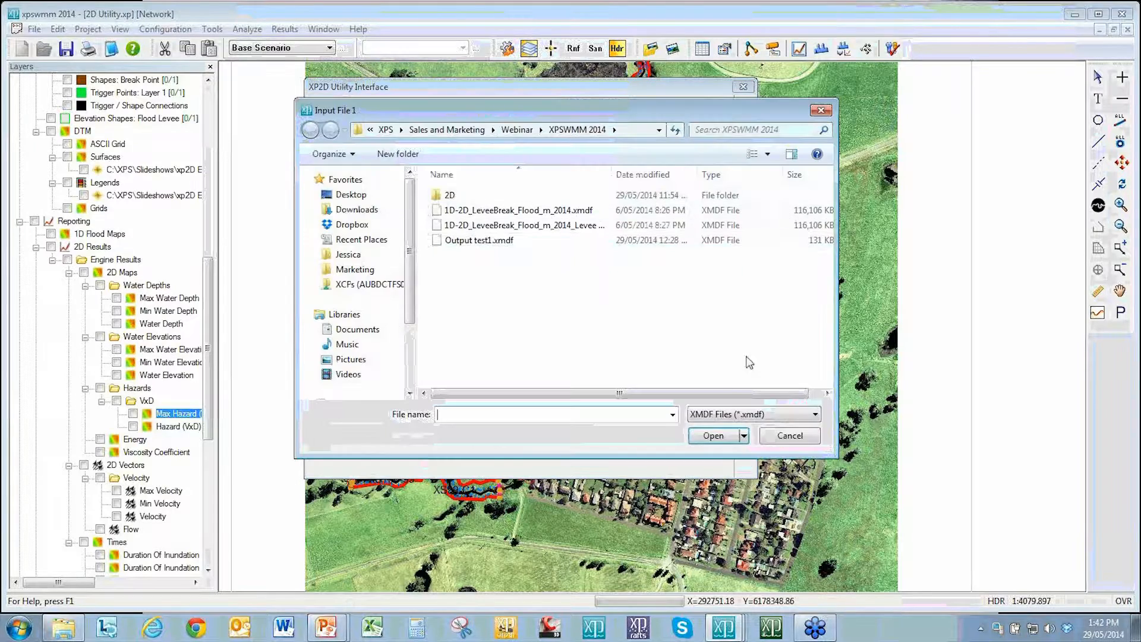
pyautogui.click(756, 414)
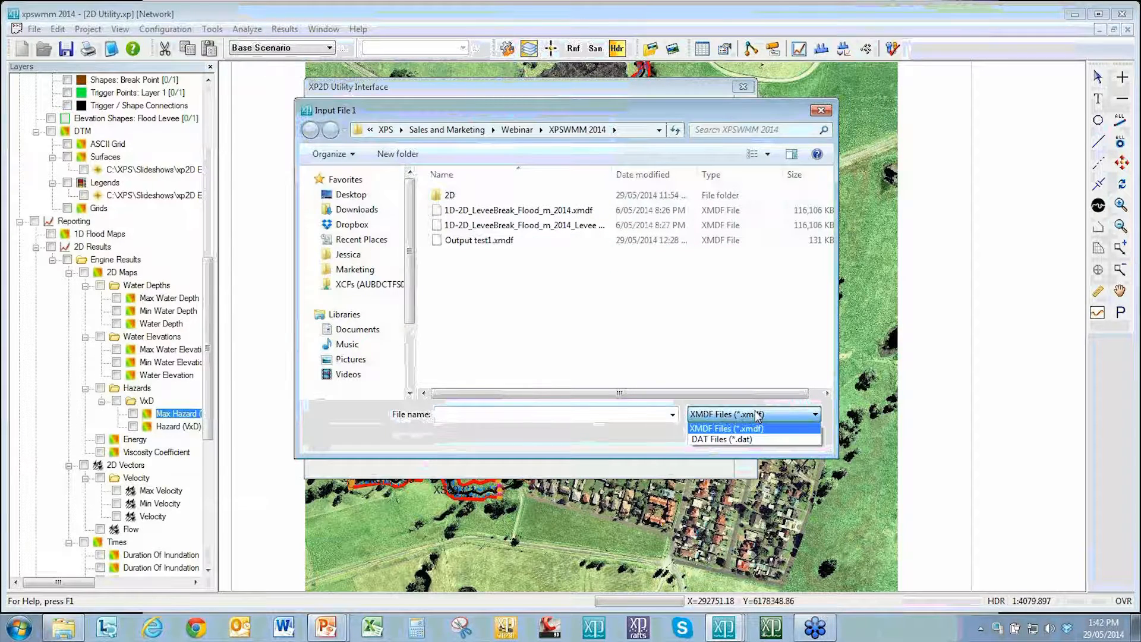
pyautogui.click(641, 442)
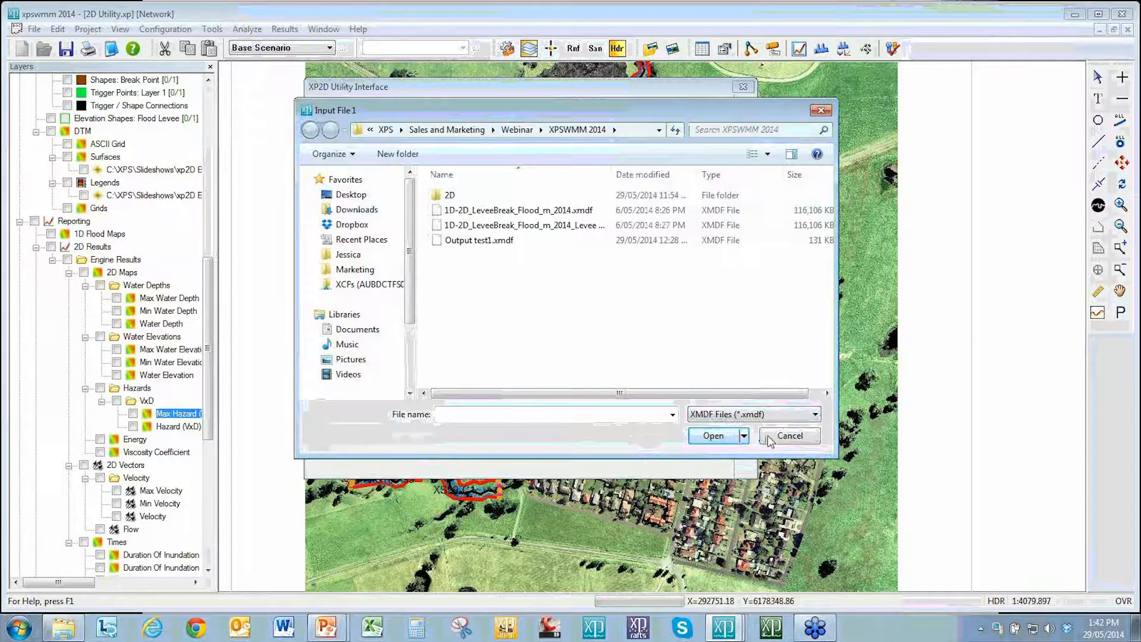
pyautogui.click(799, 438)
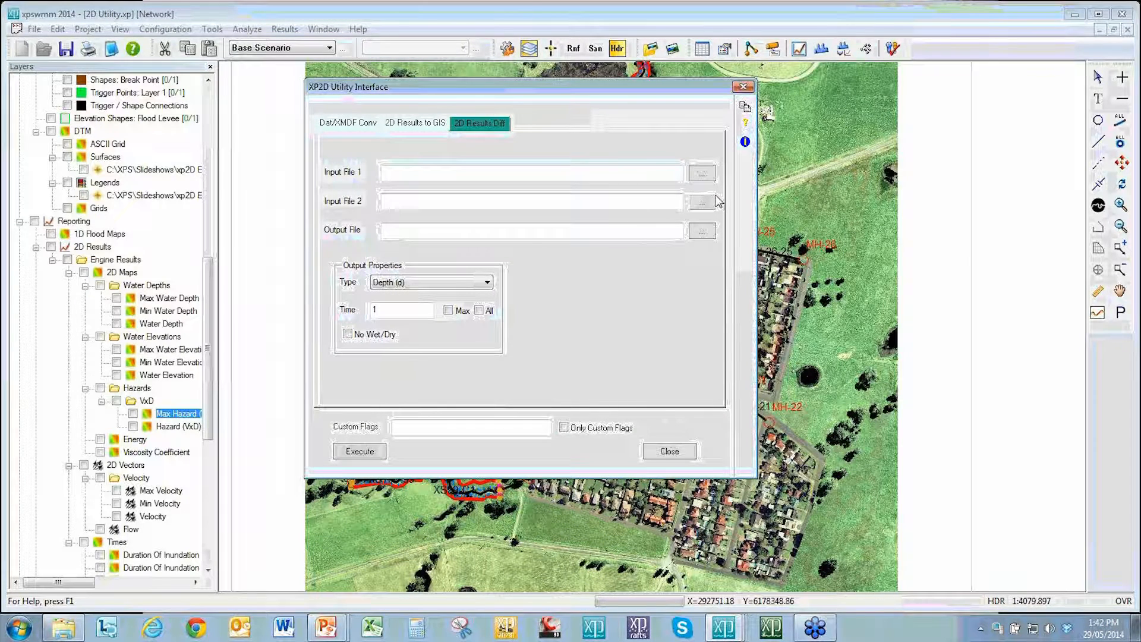
pyautogui.click(485, 283)
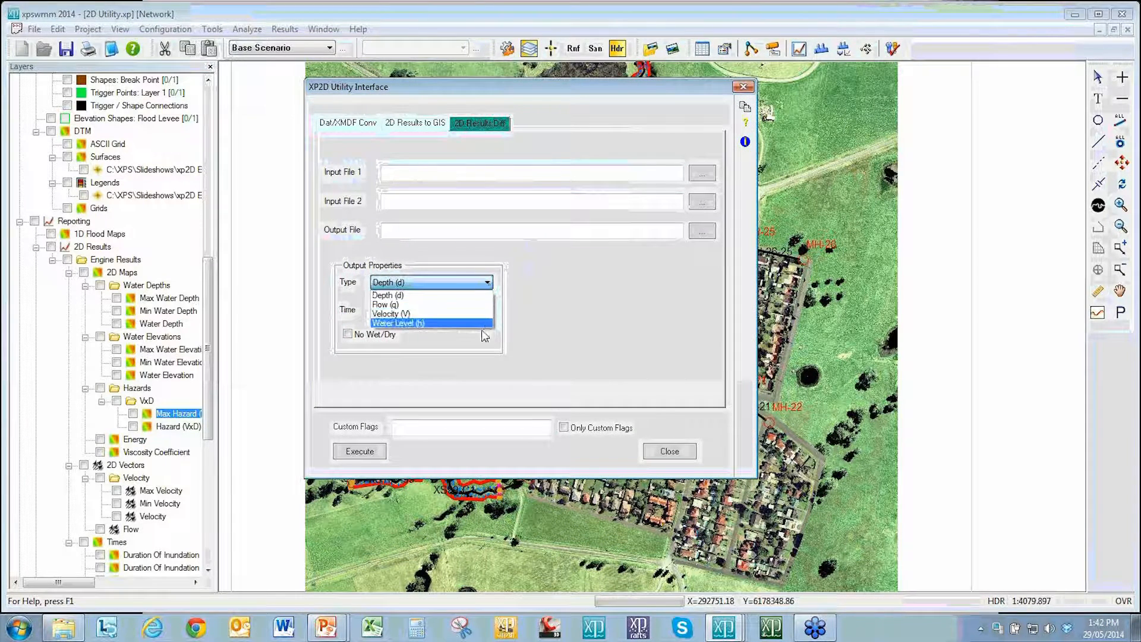
pyautogui.click(511, 300)
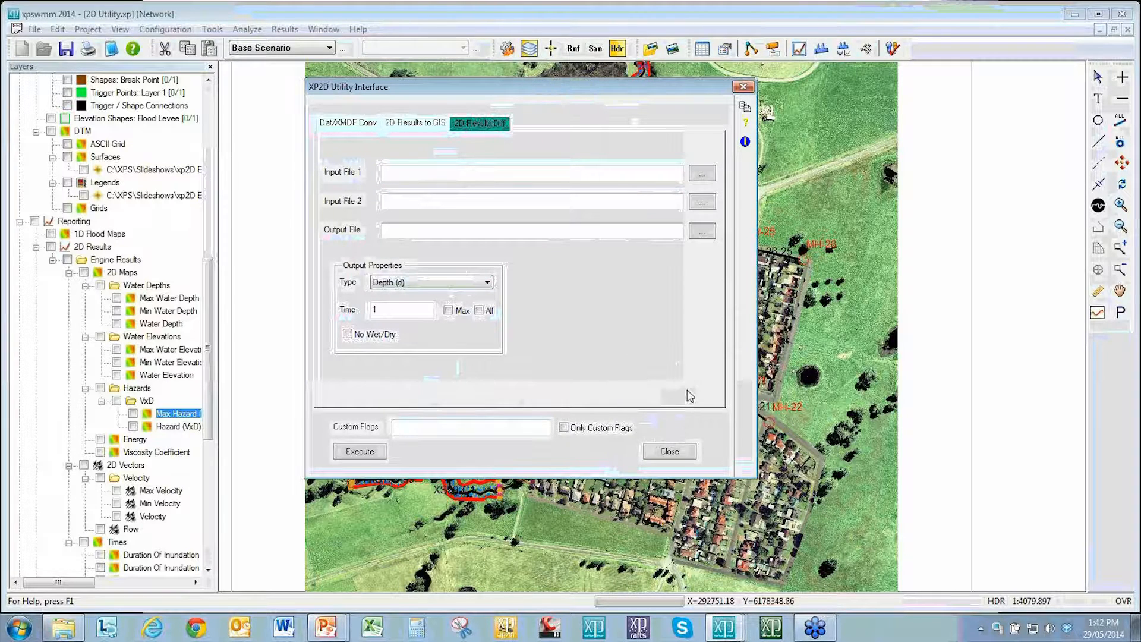
pyautogui.click(670, 452)
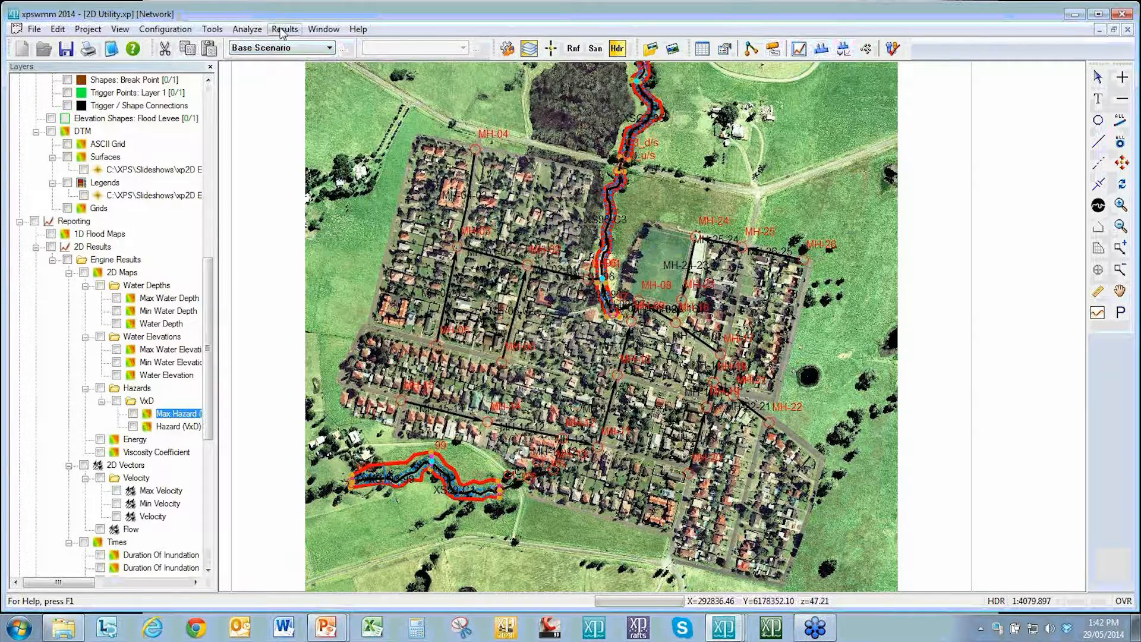
# Step: Open the Apply Hazard Scheme tool, view the available hazard schemes, and cancel it
pyautogui.click(212, 29)
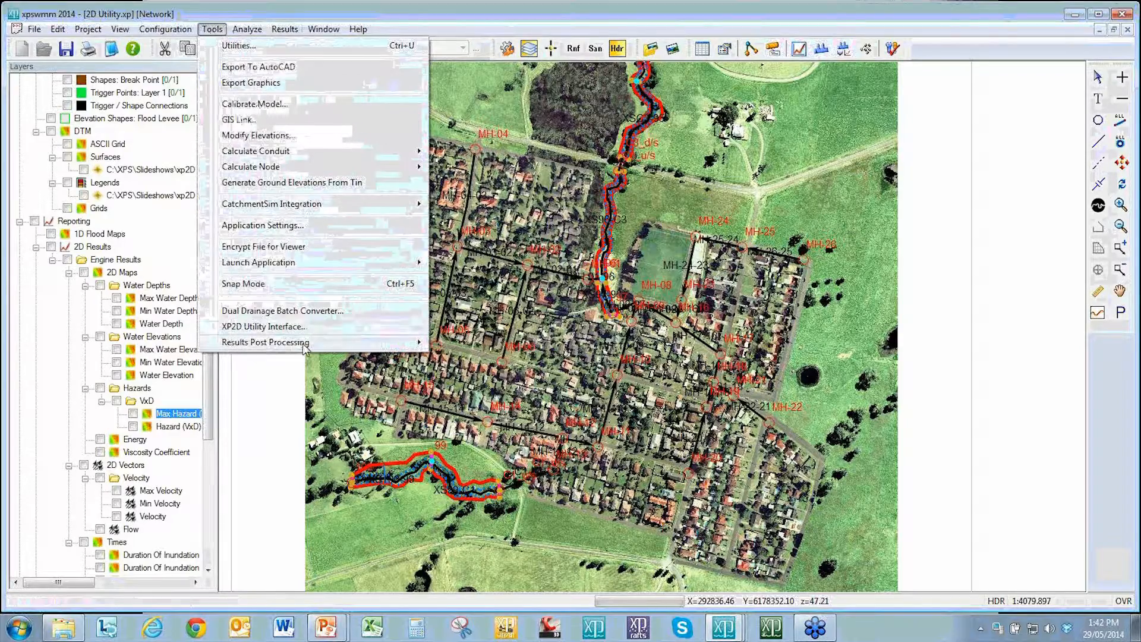
pyautogui.moveTo(305, 345)
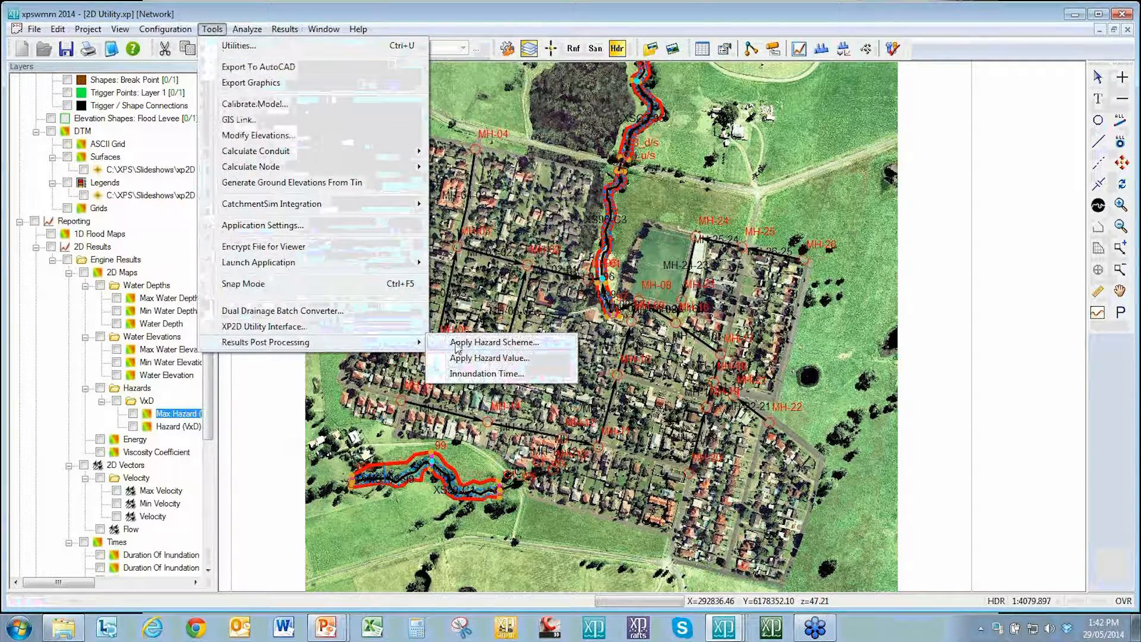
pyautogui.click(492, 343)
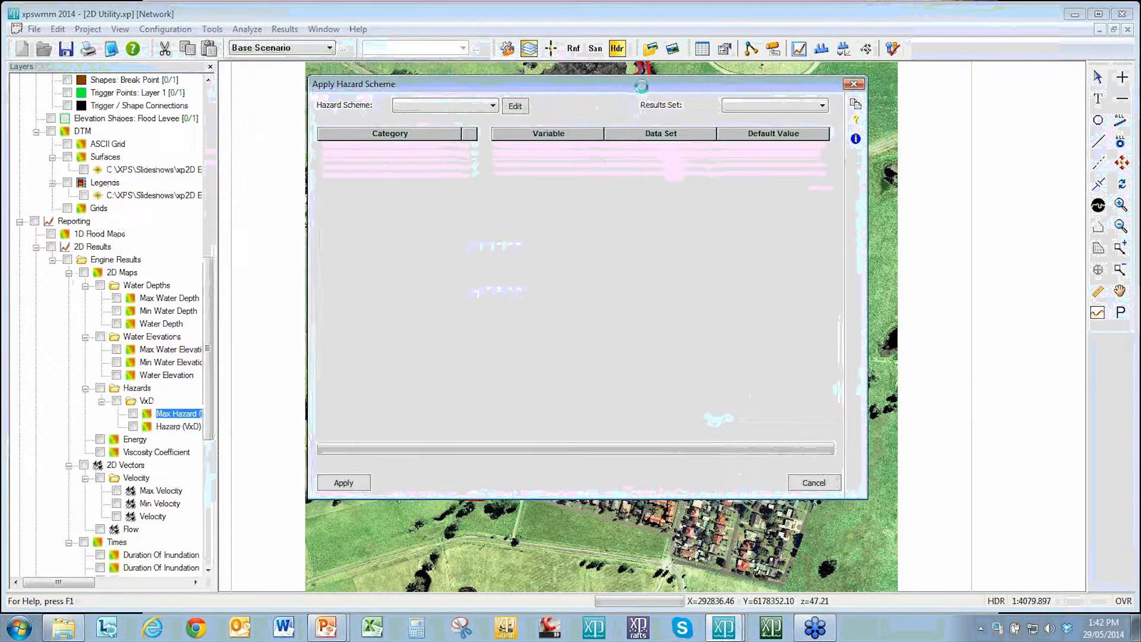
pyautogui.click(491, 106)
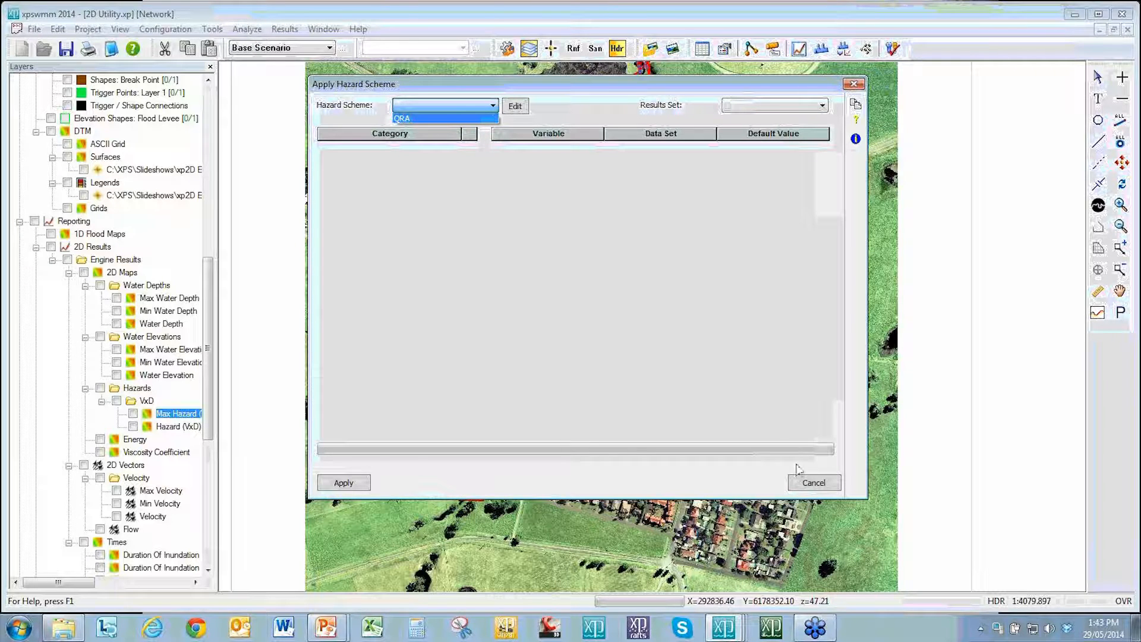
pyautogui.click(812, 485)
pyautogui.click(812, 484)
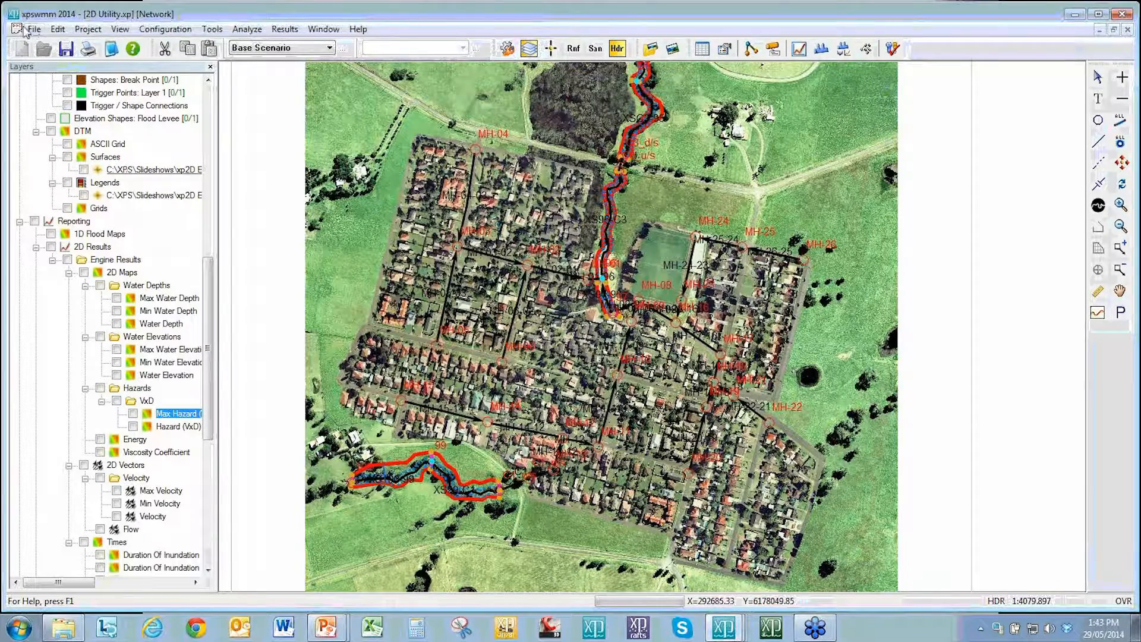
# Step: Open the Merge Database dialog and cancel it
pyautogui.click(34, 30)
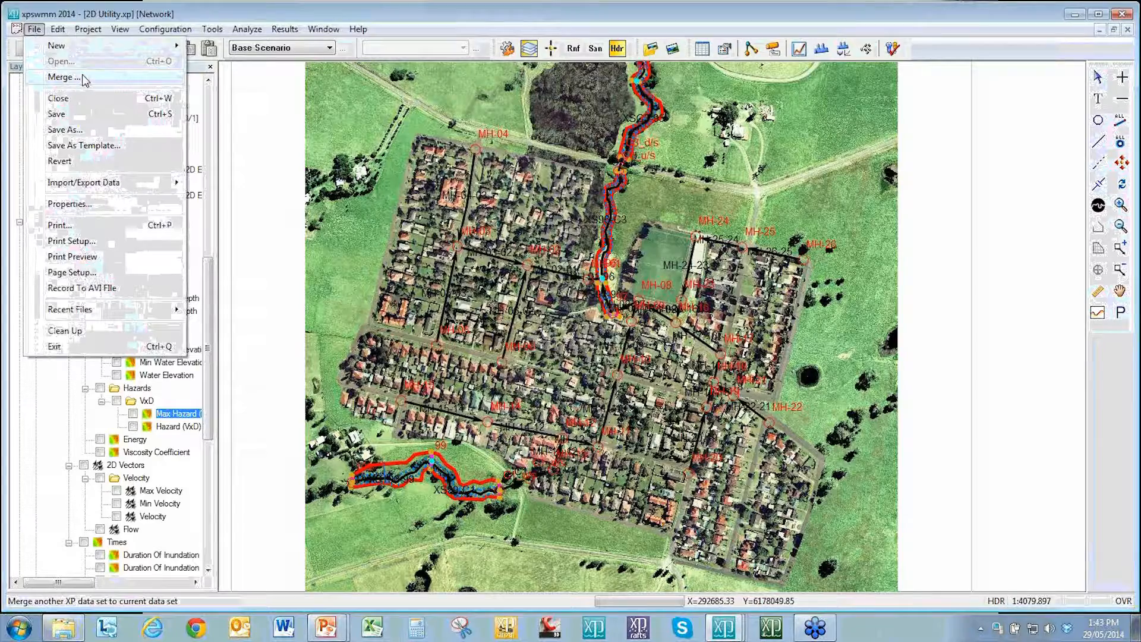
pyautogui.click(63, 77)
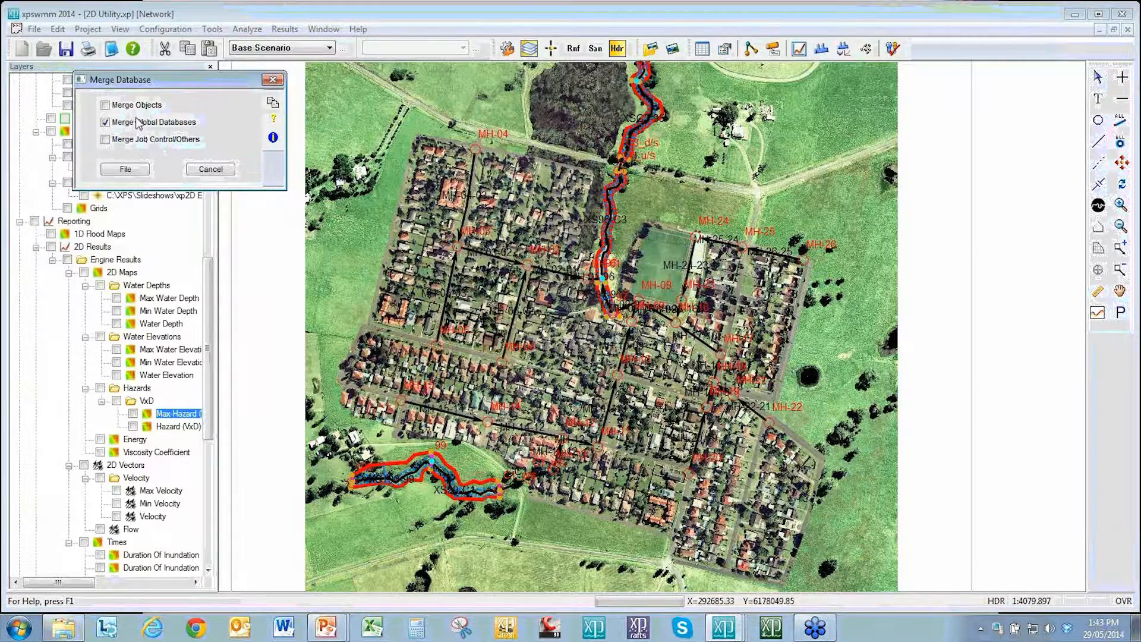
pyautogui.click(214, 173)
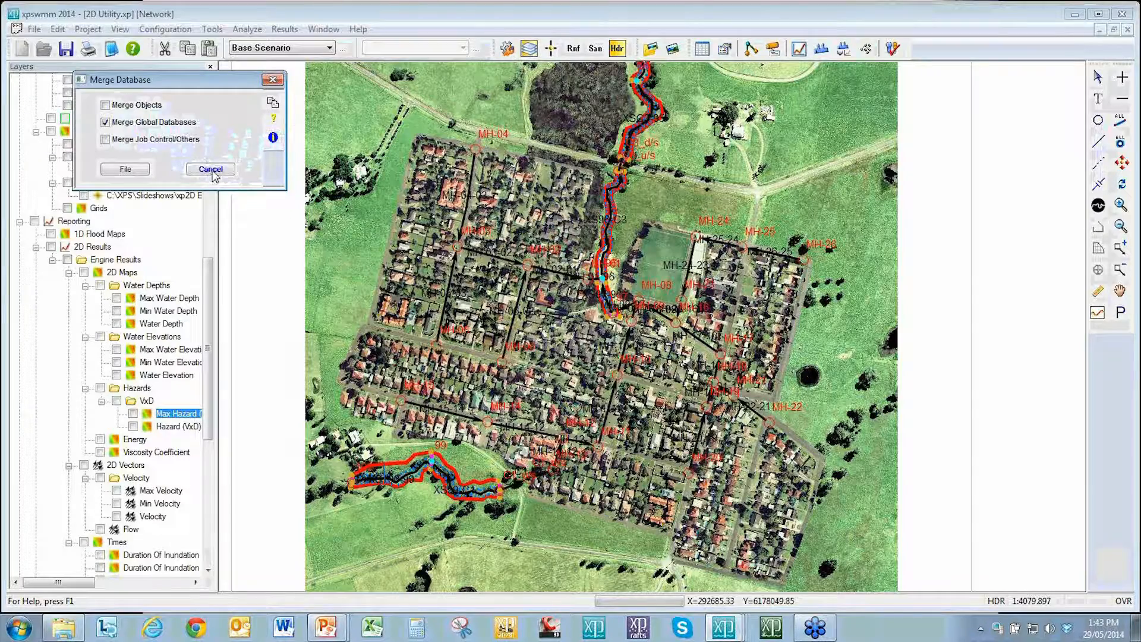
# Step: Open the Apply Hazard Scheme tool and select the QRA hazard scheme
pyautogui.click(212, 29)
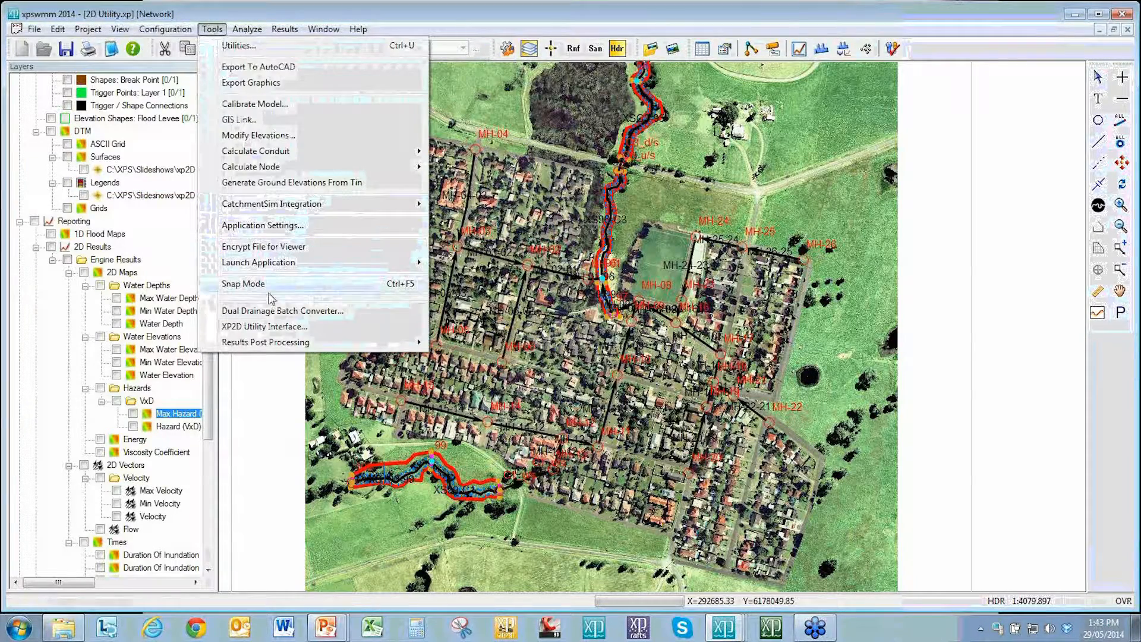
pyautogui.moveTo(357, 343)
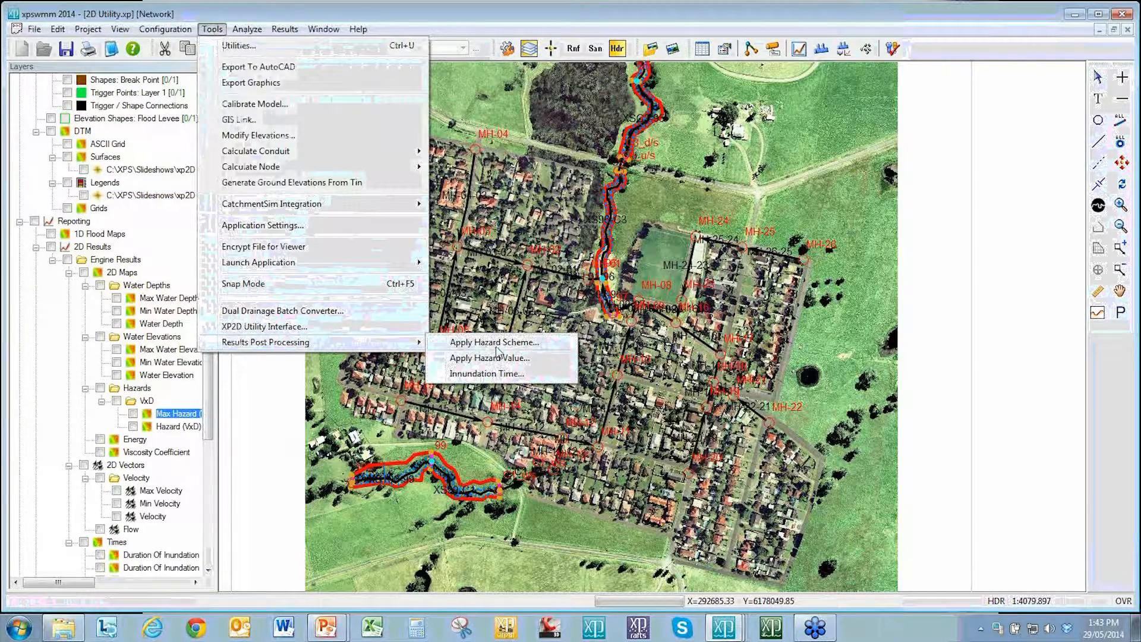
pyautogui.click(495, 344)
pyautogui.click(329, 89)
pyautogui.click(313, 108)
pyautogui.click(317, 88)
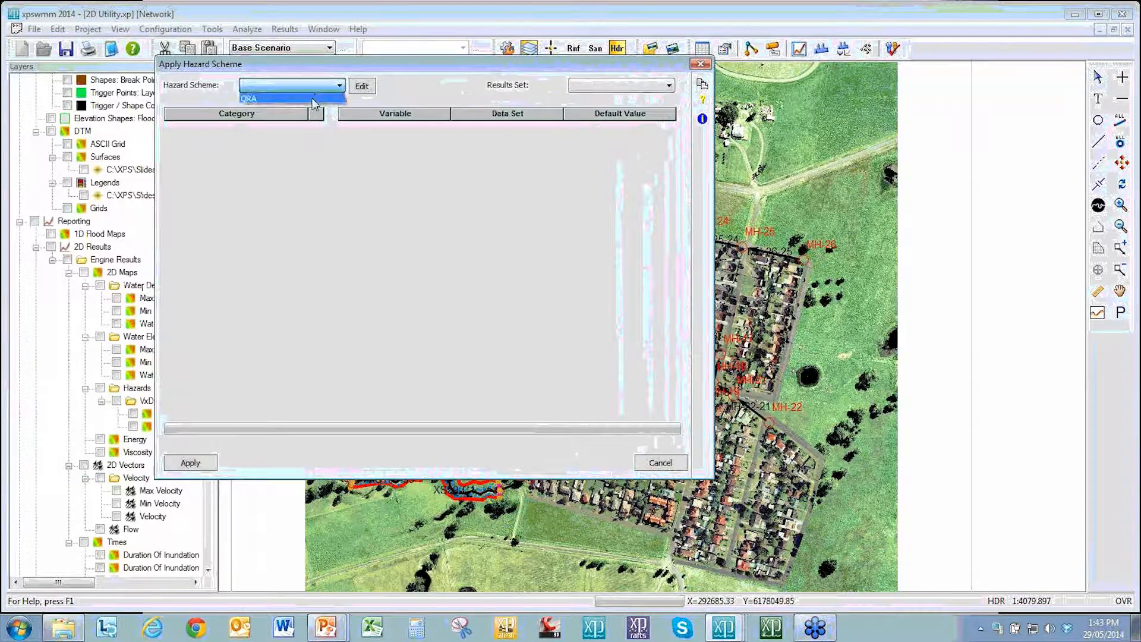
pyautogui.click(313, 99)
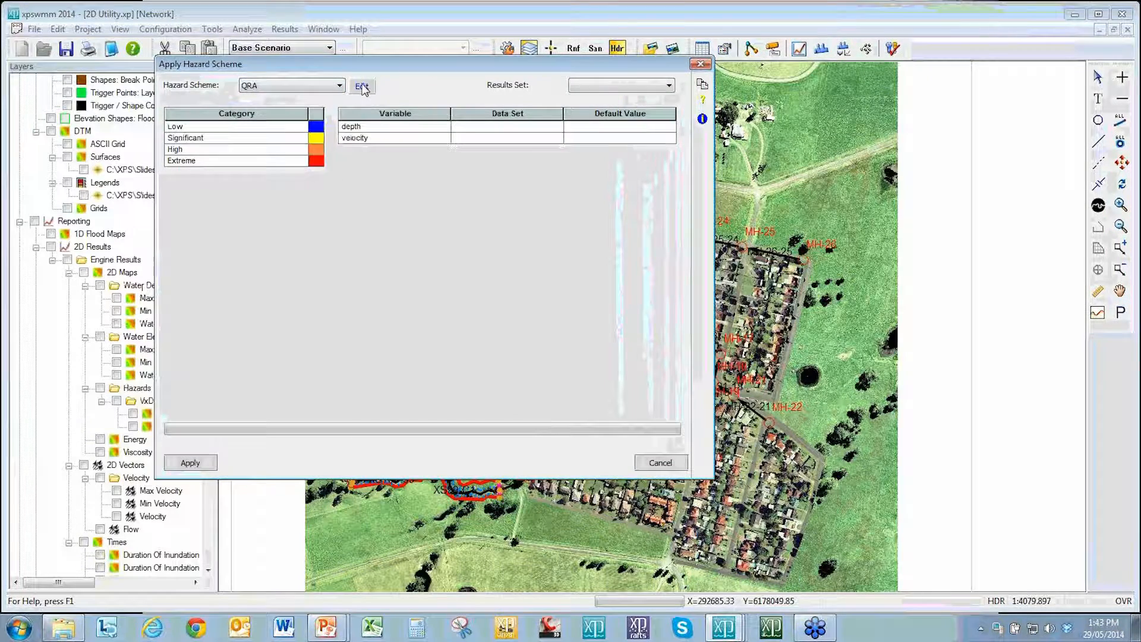
# Step: Open the QRA hazard scheme for editing and set the graph's X axis to velocity from 0 to 3
pyautogui.click(362, 87)
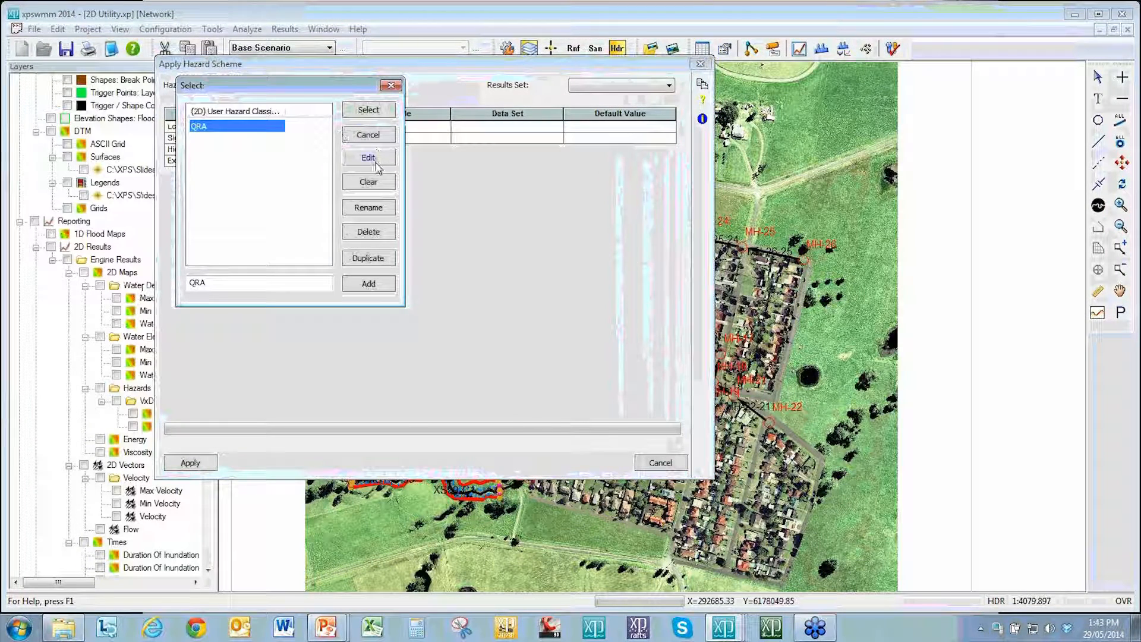
pyautogui.click(374, 159)
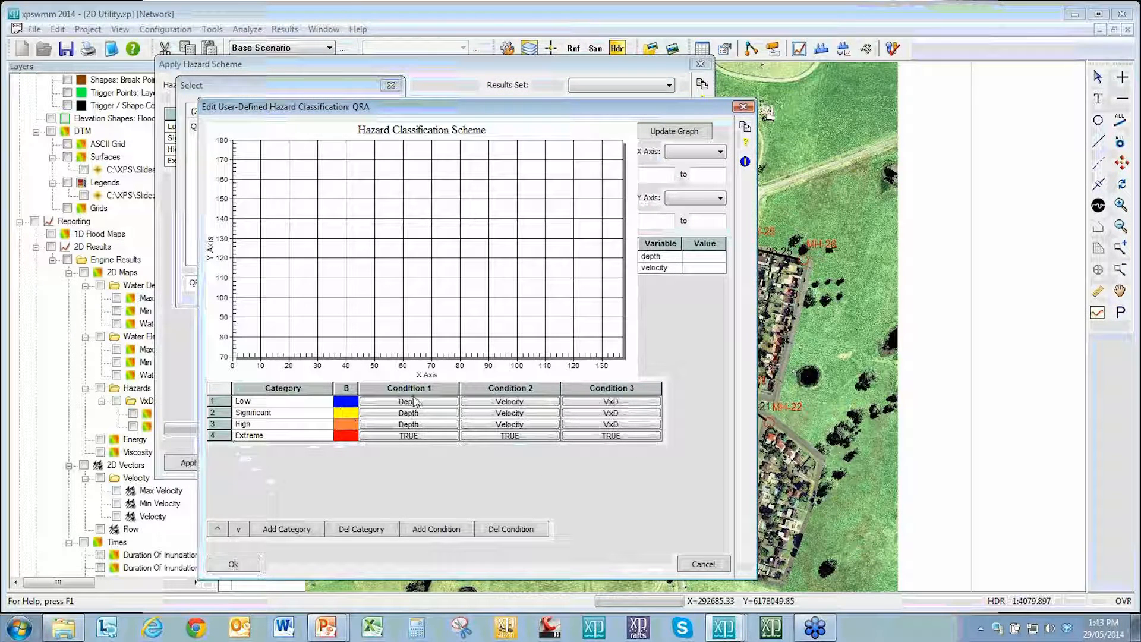
pyautogui.click(698, 152)
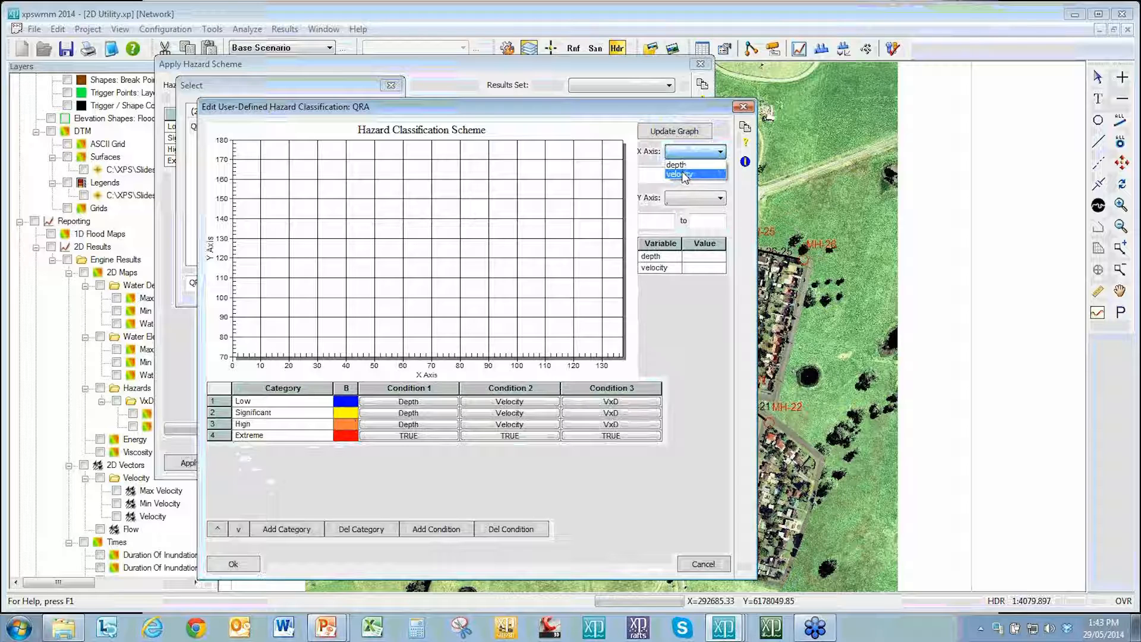
pyautogui.click(686, 174)
pyautogui.click(660, 173)
pyautogui.write('0')
pyautogui.write('3')
# Step: Set the graph's Y axis to depth from 0 to 5 and update the hazard classification graph
pyautogui.click(693, 199)
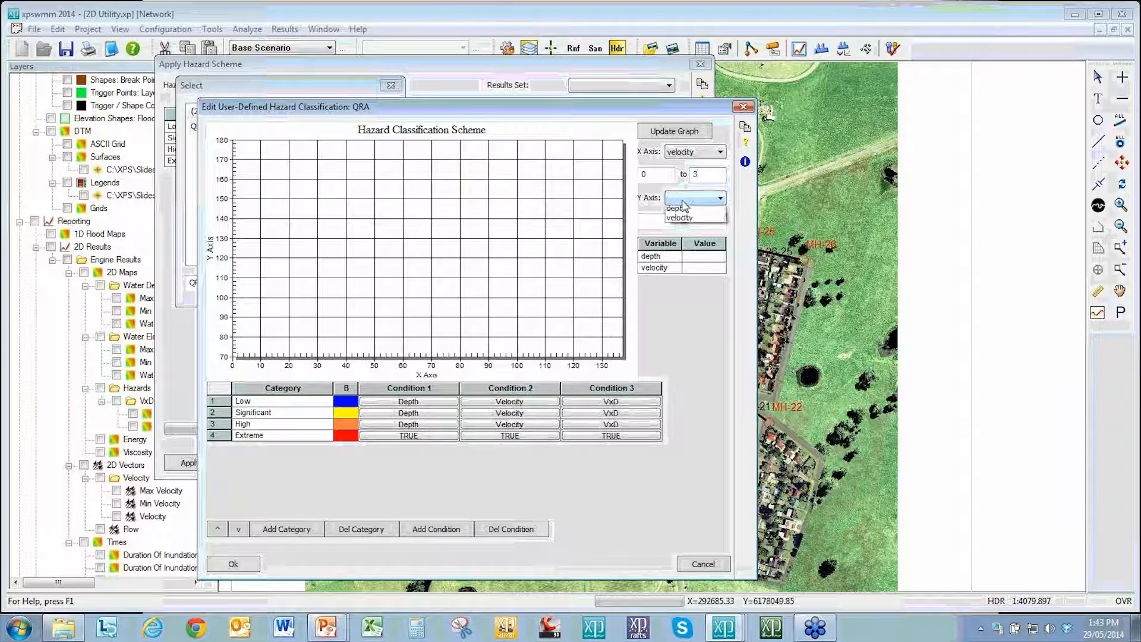
pyautogui.click(669, 209)
pyautogui.click(666, 222)
pyautogui.write('0')
pyautogui.click(703, 221)
pyautogui.write('5')
pyautogui.click(674, 130)
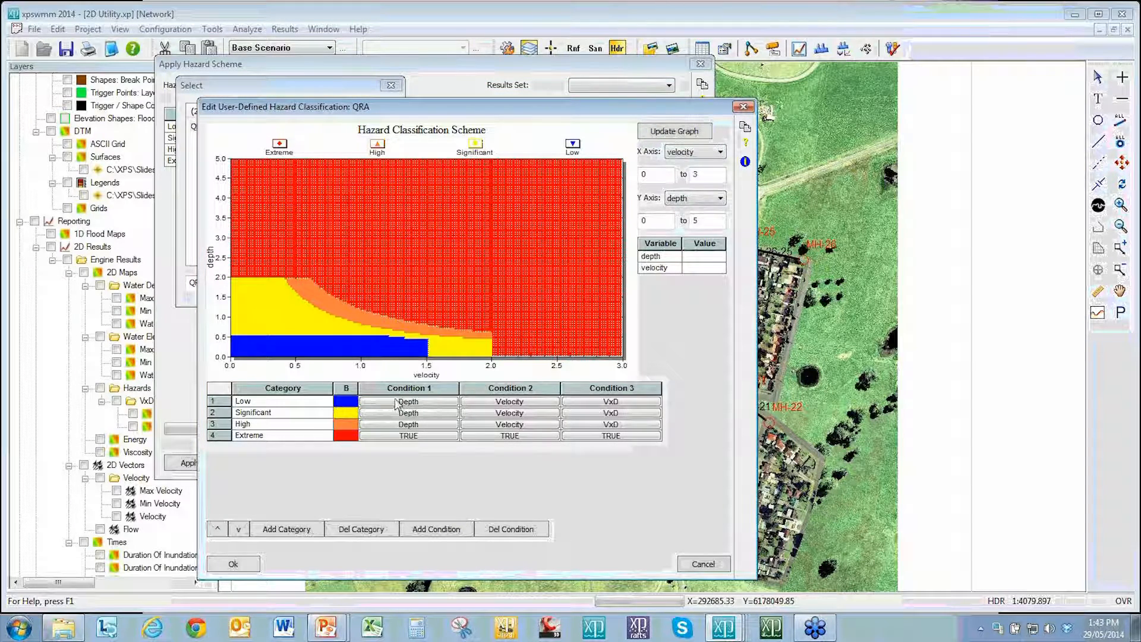
# Step: Inspect the Low category's Depth, Velocity and VxD conditions, then confirm the scheme editor and select QRA
pyautogui.click(421, 403)
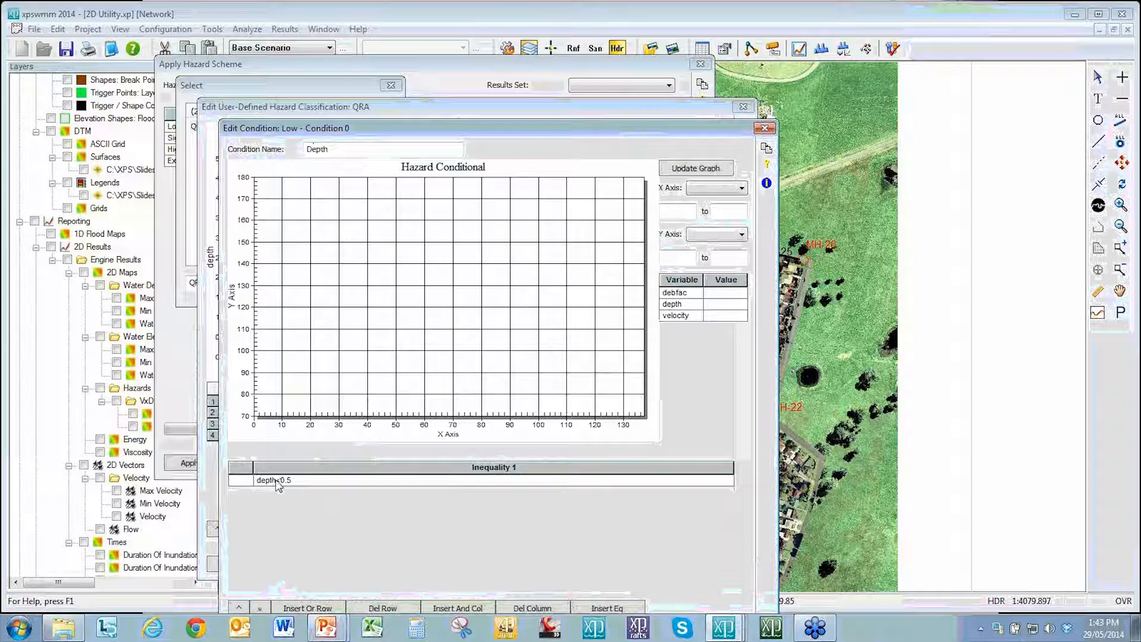
pyautogui.click(765, 128)
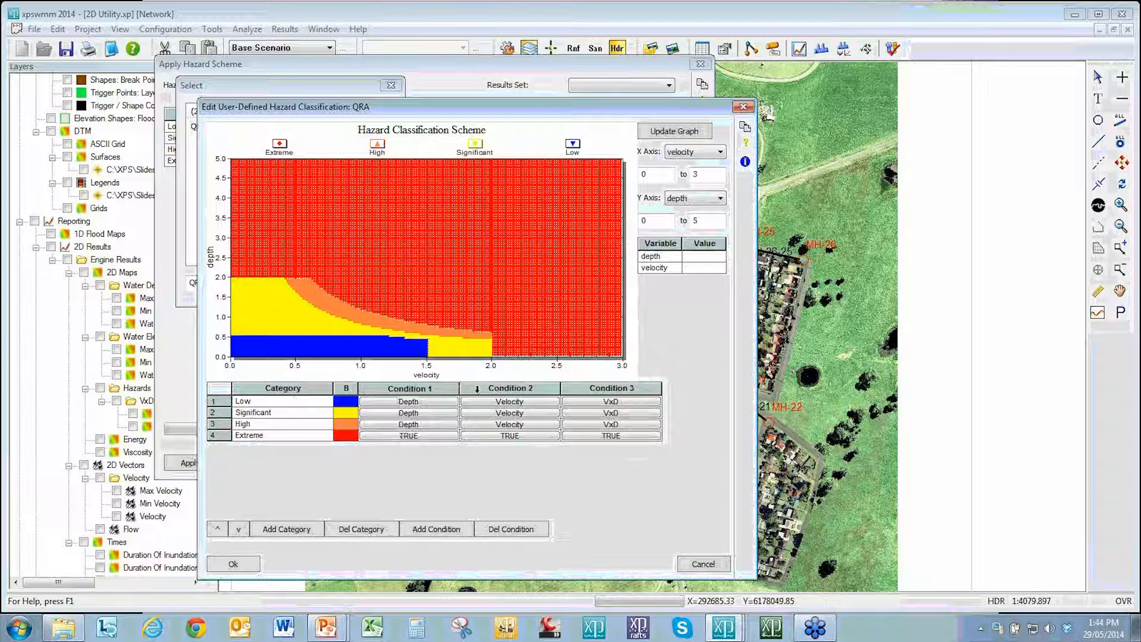
pyautogui.click(510, 403)
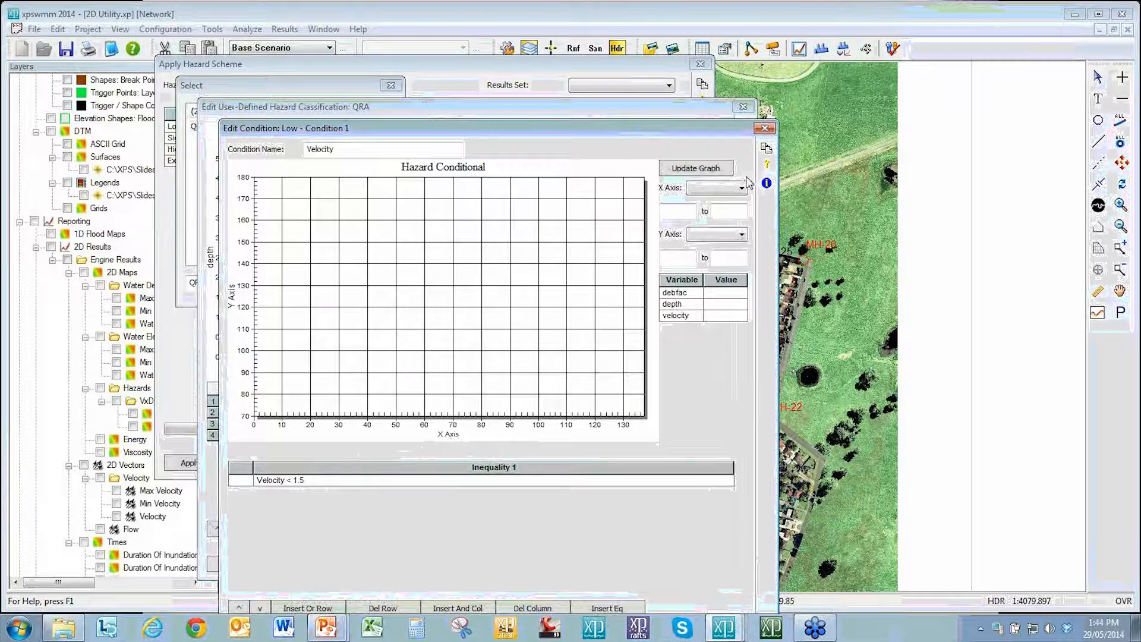
pyautogui.click(765, 128)
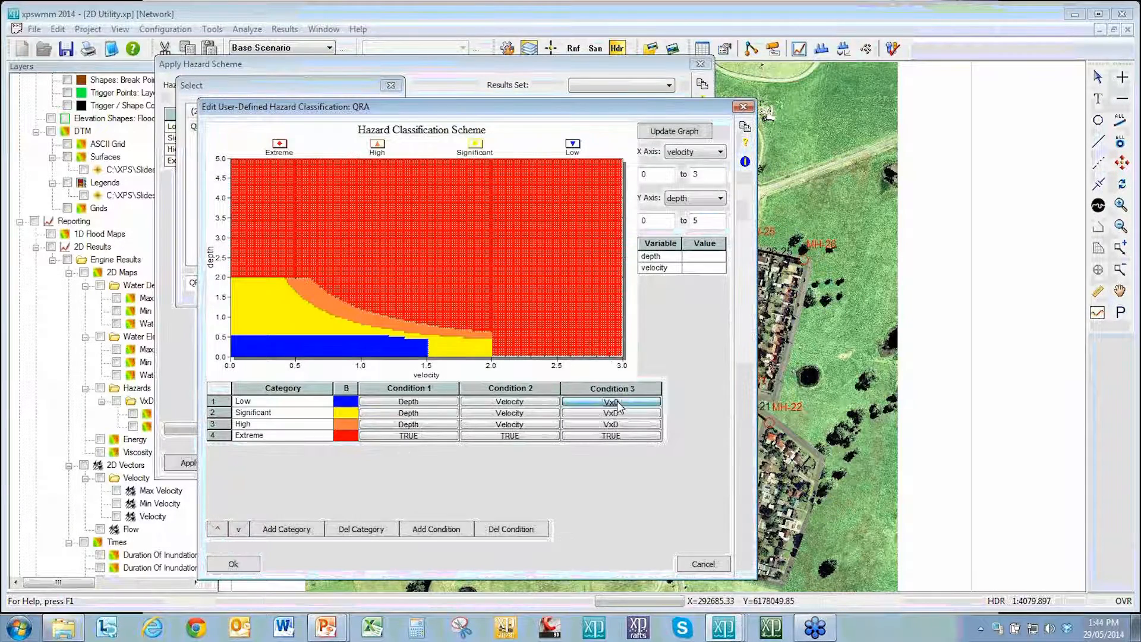
pyautogui.click(617, 403)
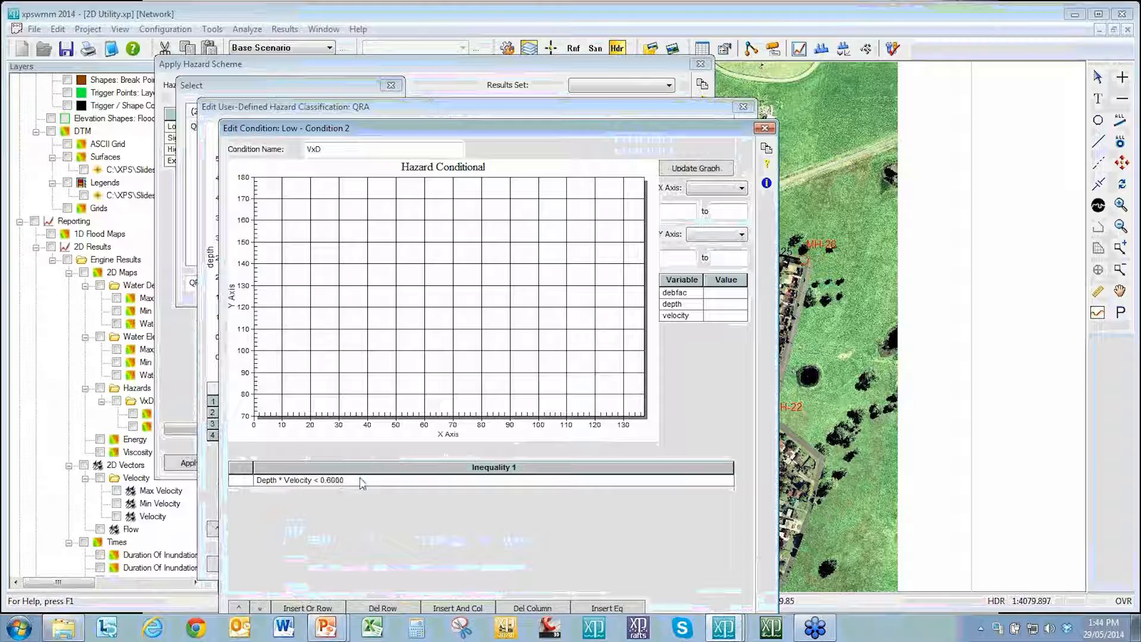
pyautogui.click(771, 129)
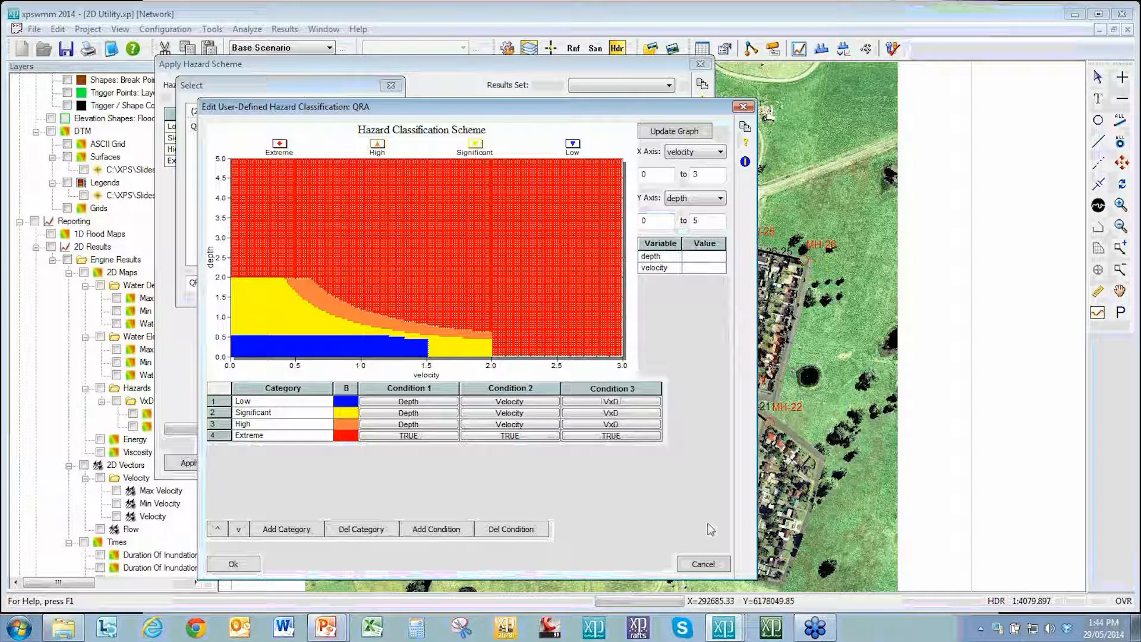
pyautogui.click(235, 565)
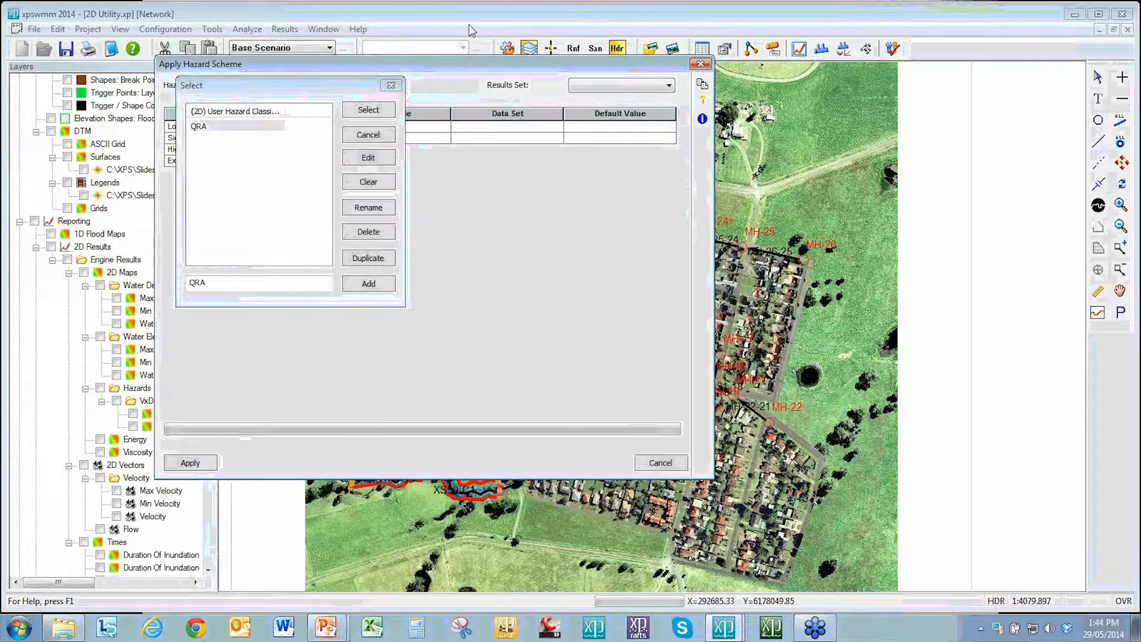
pyautogui.click(368, 112)
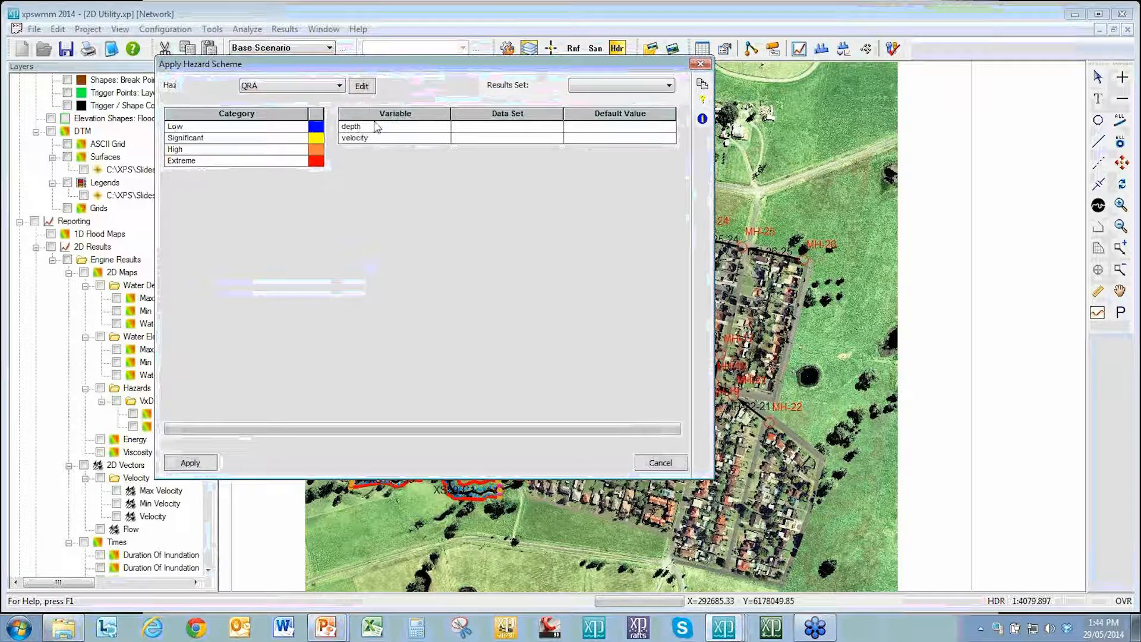
# Step: Set the hazard scheme's results set to Engine Results
pyautogui.click(522, 127)
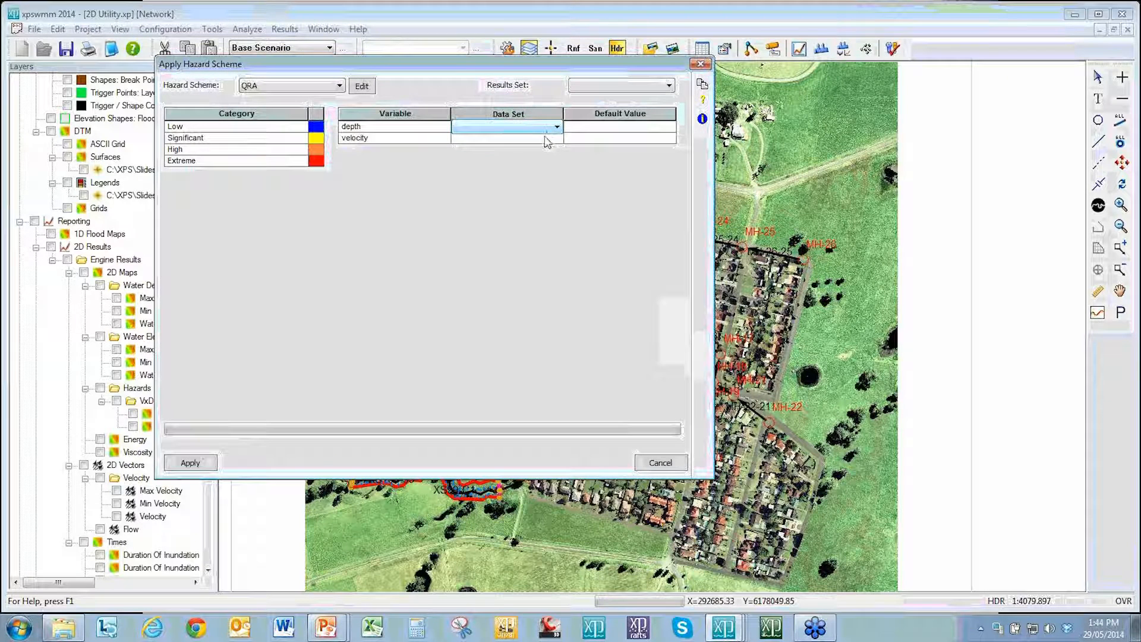
pyautogui.click(546, 139)
pyautogui.click(636, 85)
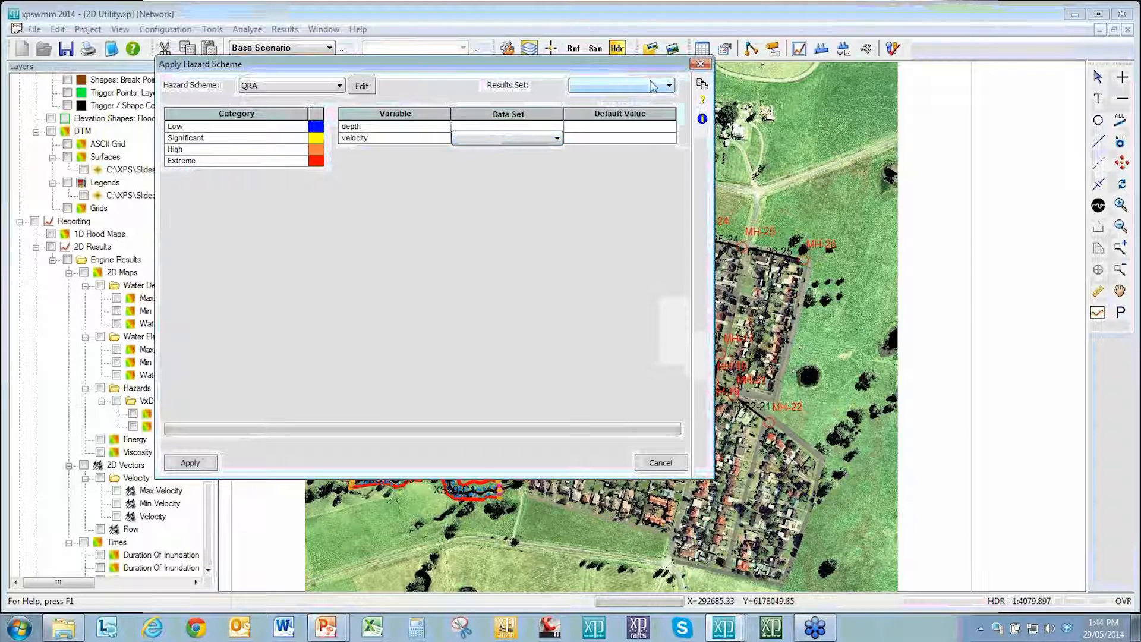
pyautogui.click(641, 100)
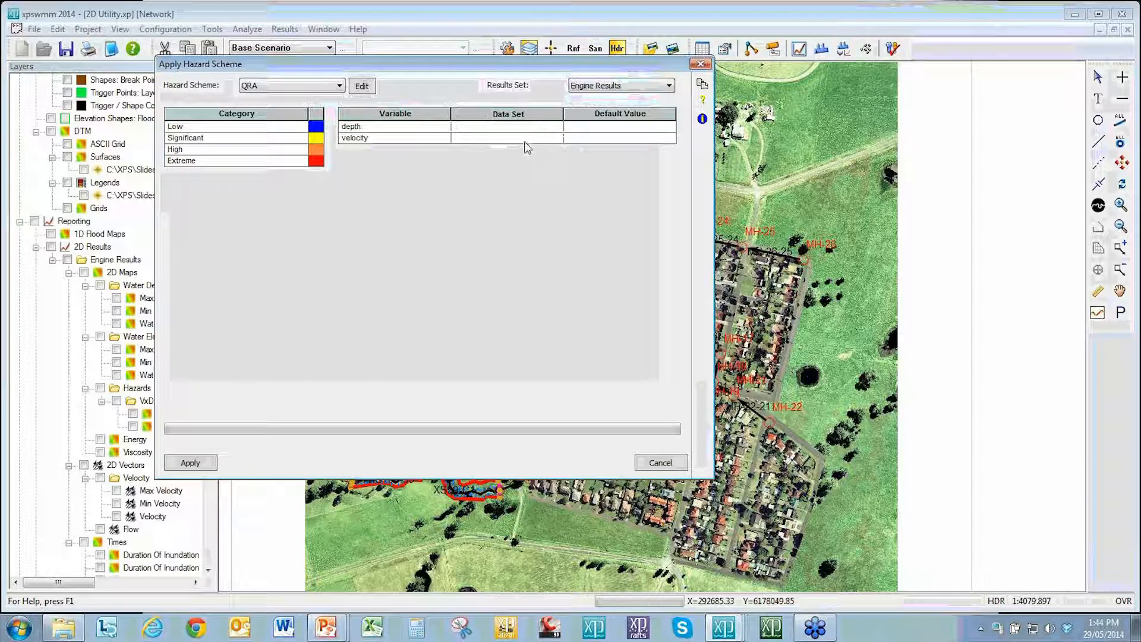
# Step: Assign the Water Depth data set to depth and Velocity to velocity, then apply the QRA hazard scheme
pyautogui.click(548, 129)
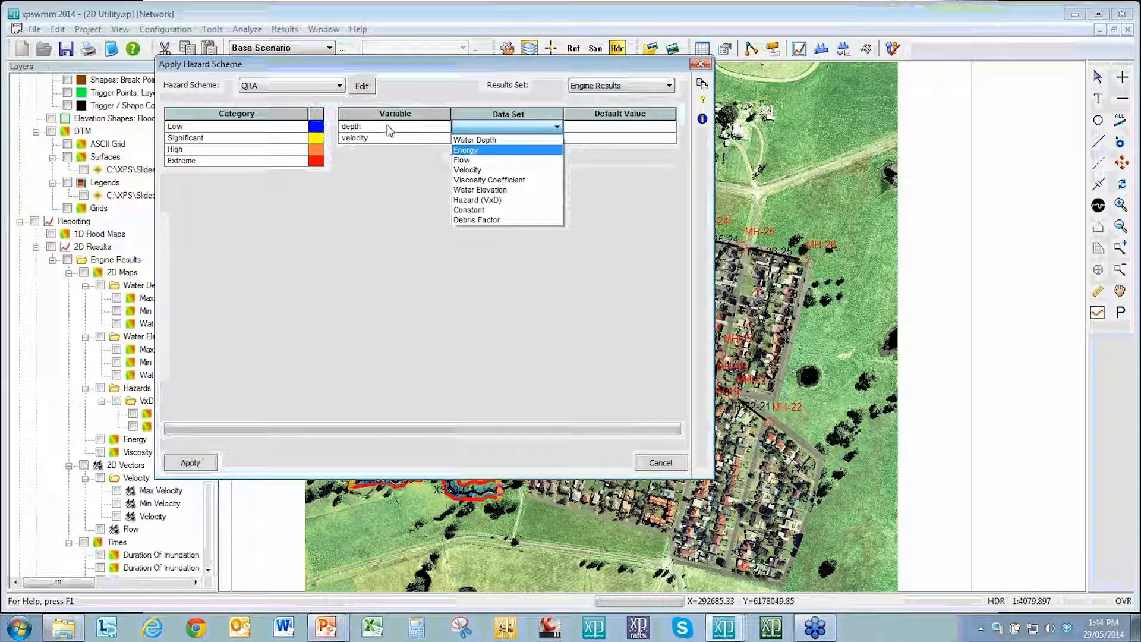
pyautogui.click(496, 141)
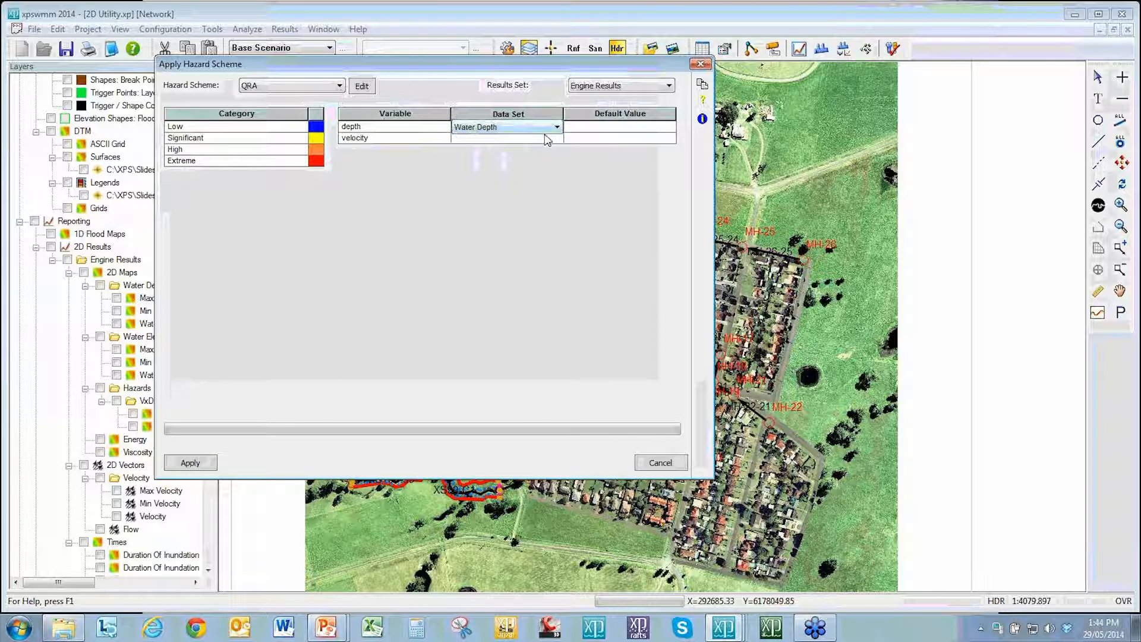
pyautogui.click(550, 140)
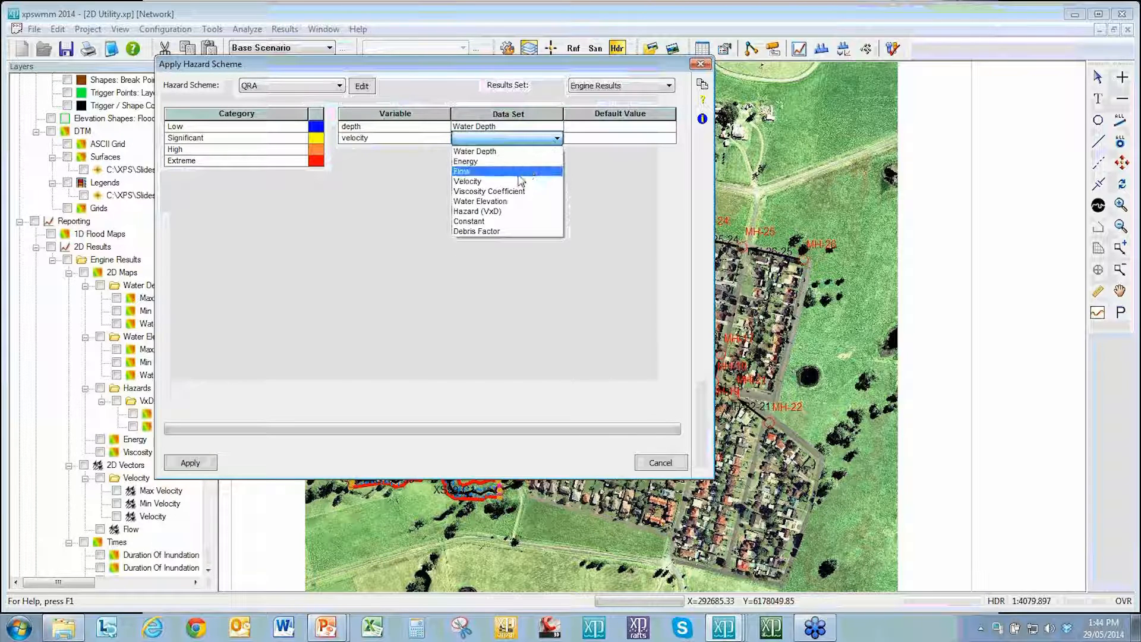
pyautogui.click(488, 182)
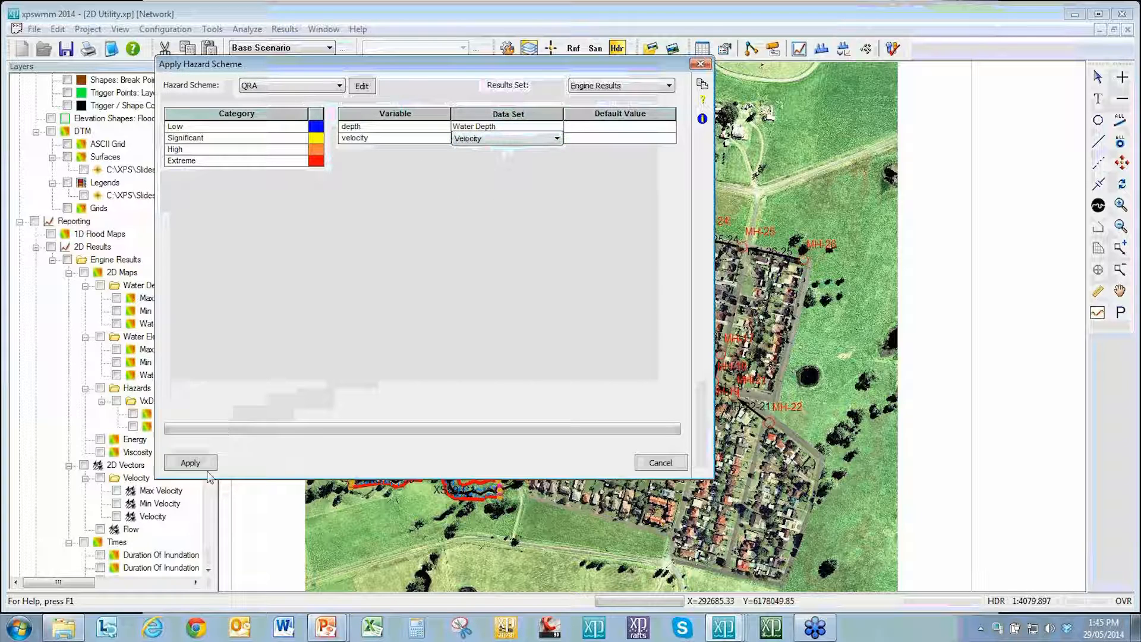
pyautogui.click(191, 464)
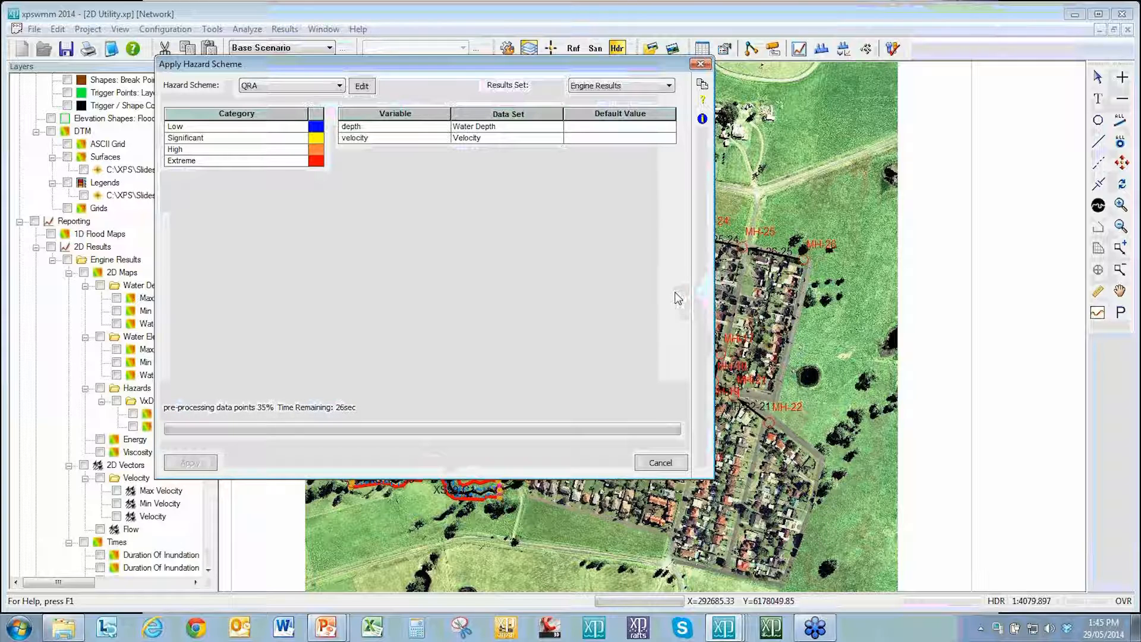
# Step: Switch to the presentation slideshow and advance to the closing slide
pyautogui.hotkey('alt', 'Tab')
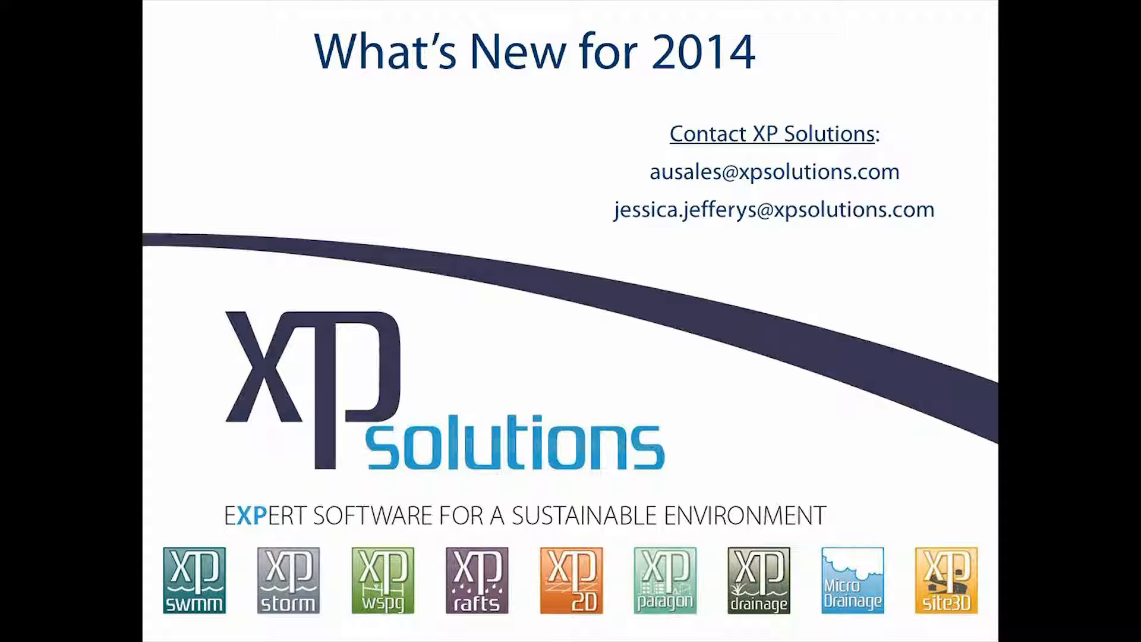
pyautogui.press('Right')
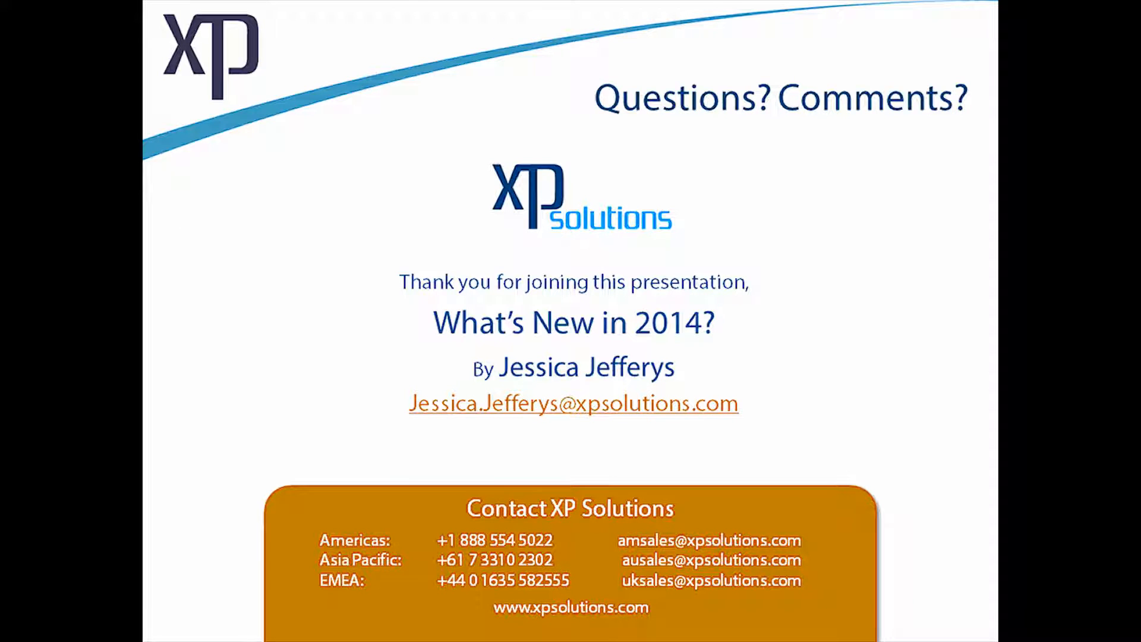